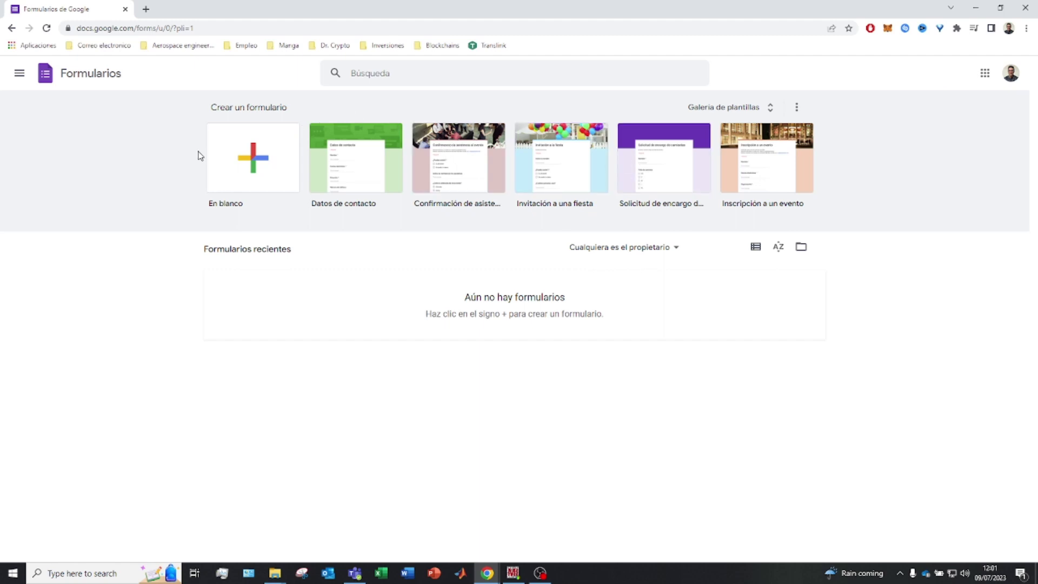
Step: Create a blank form and title it "Resolución de dudas"
{"action": "left_click", "coordinate": [219, 158]}
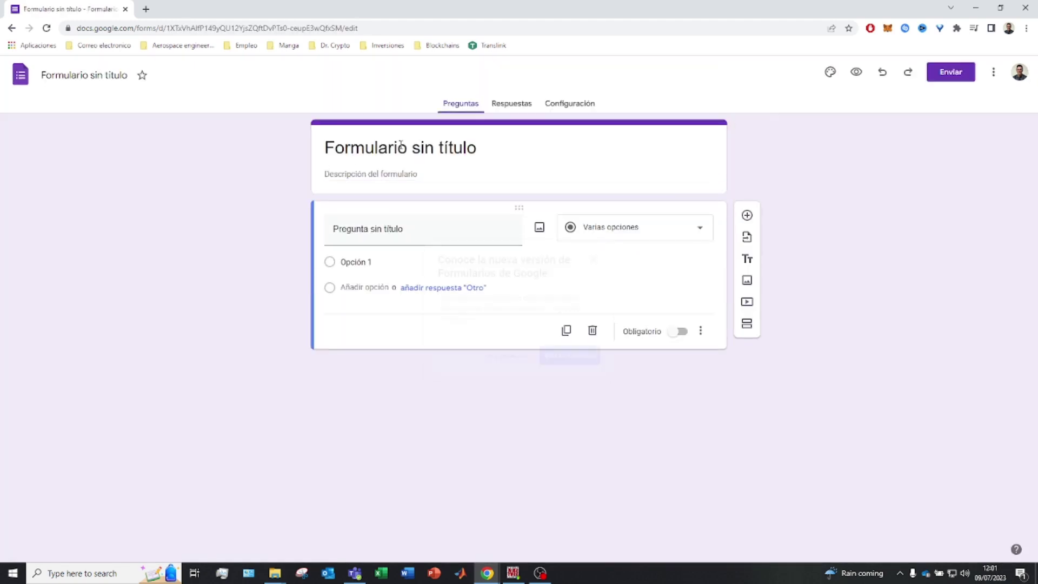
{"action": "left_click", "coordinate": [424, 149]}
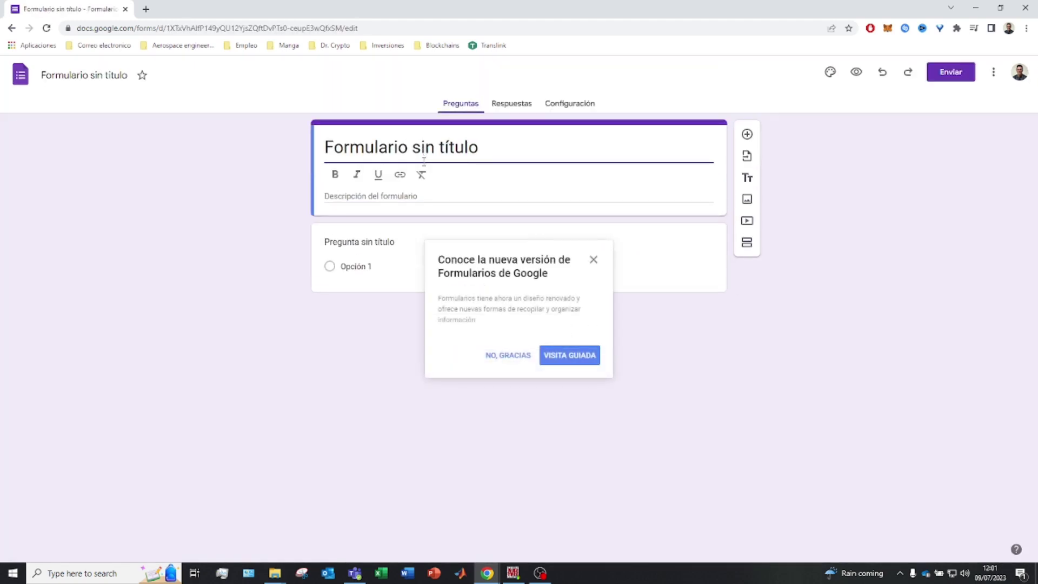
{"action": "left_click_drag", "start_coordinate": [479, 147], "coordinate": [229, 148]}
{"action": "type", "text": "Resolución de dudas"}
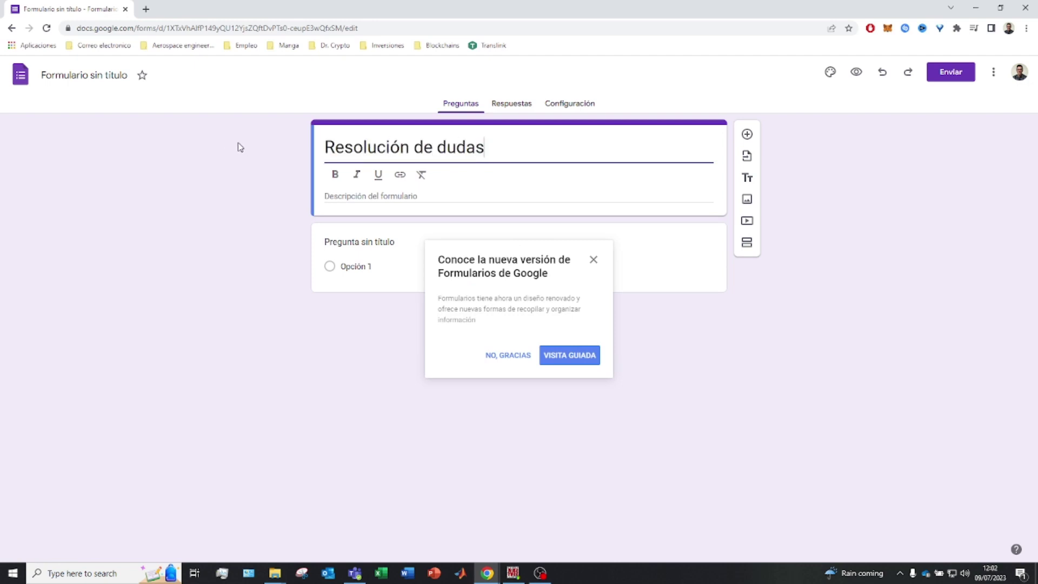
Step: Enter the form description "🔥 Este formulario sirve para que me transmitas tus dudas y ver si podemos resolverlas"
{"action": "left_click", "coordinate": [360, 197]}
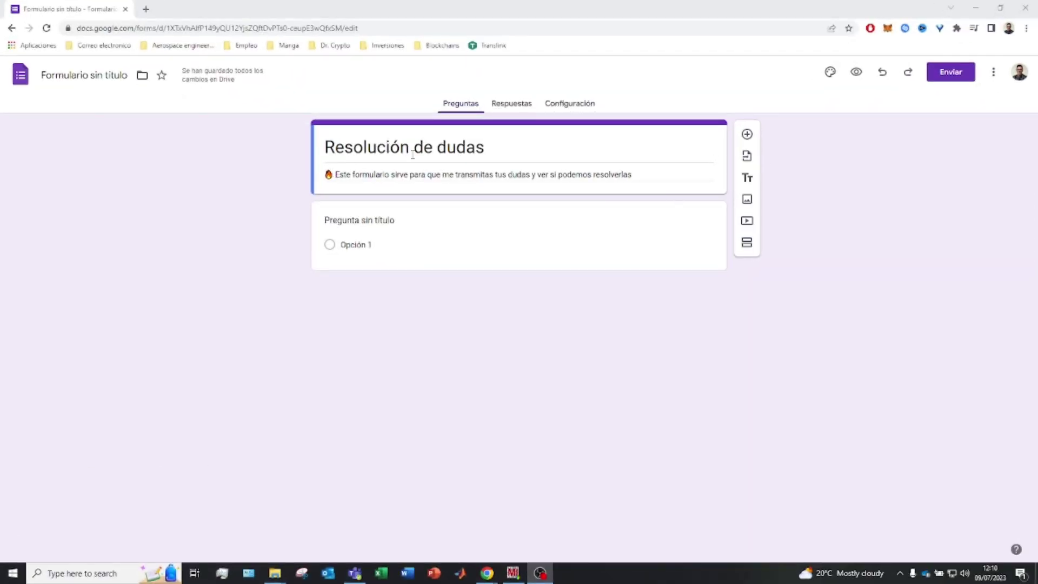
{"action": "triple_click", "coordinate": [406, 174]}
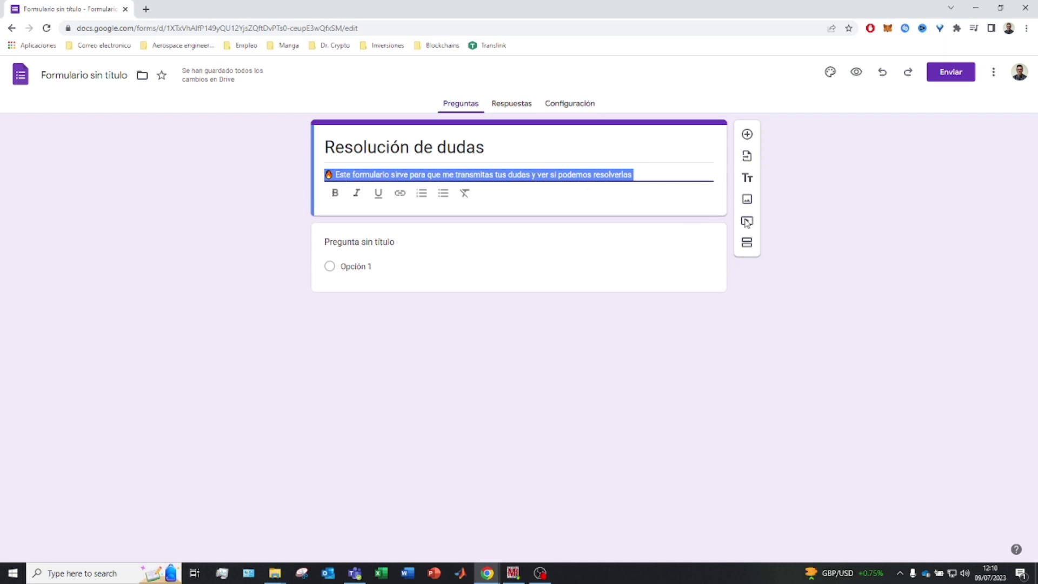
{"action": "left_click", "coordinate": [943, 241]}
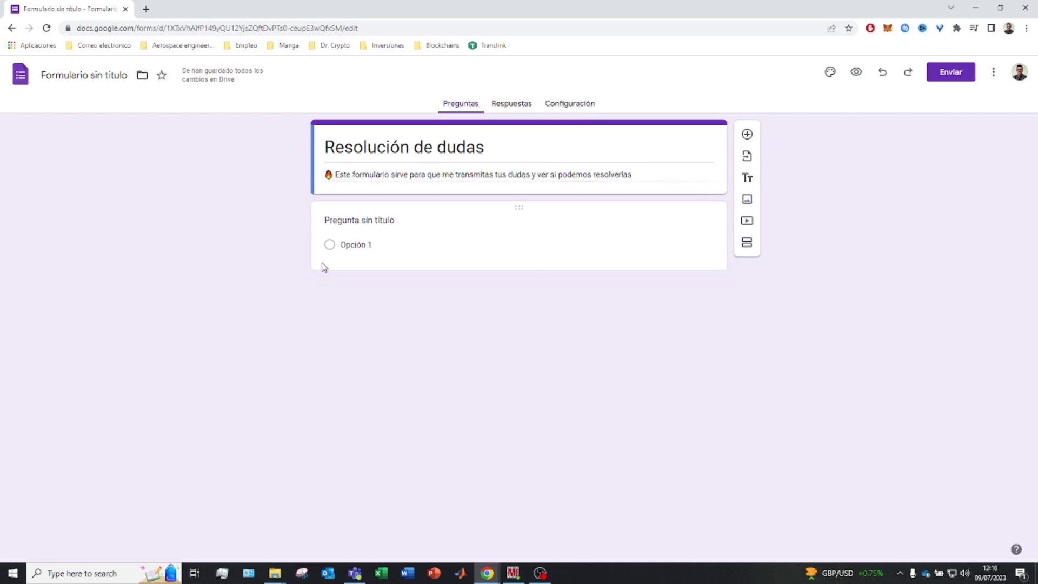
Step: Title the first question "Nombre", keep it as a short answer (Respuesta corta) and make it required
{"action": "left_click", "coordinate": [381, 221]}
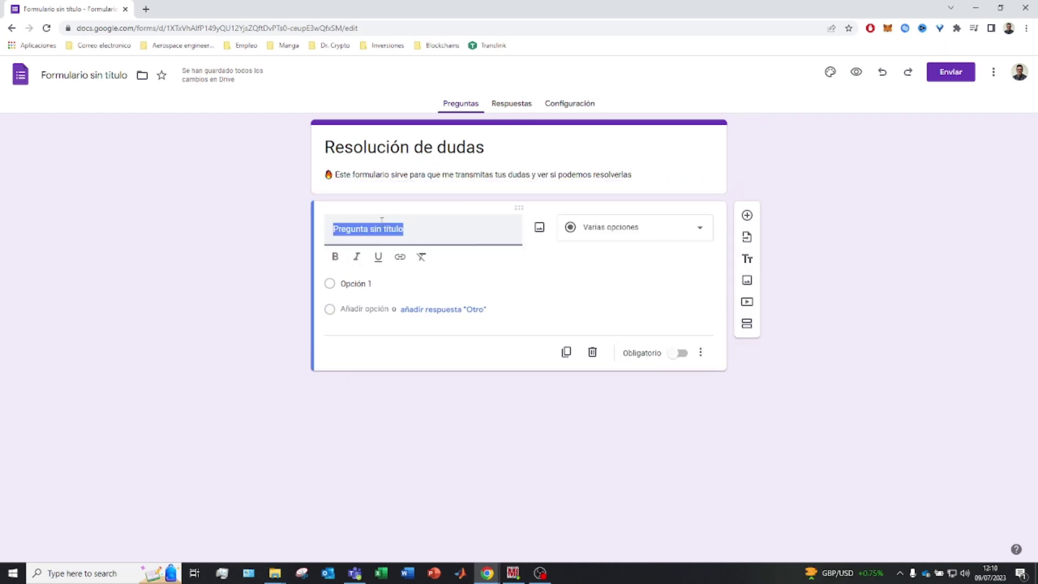
{"action": "type", "text": "Nombre"}
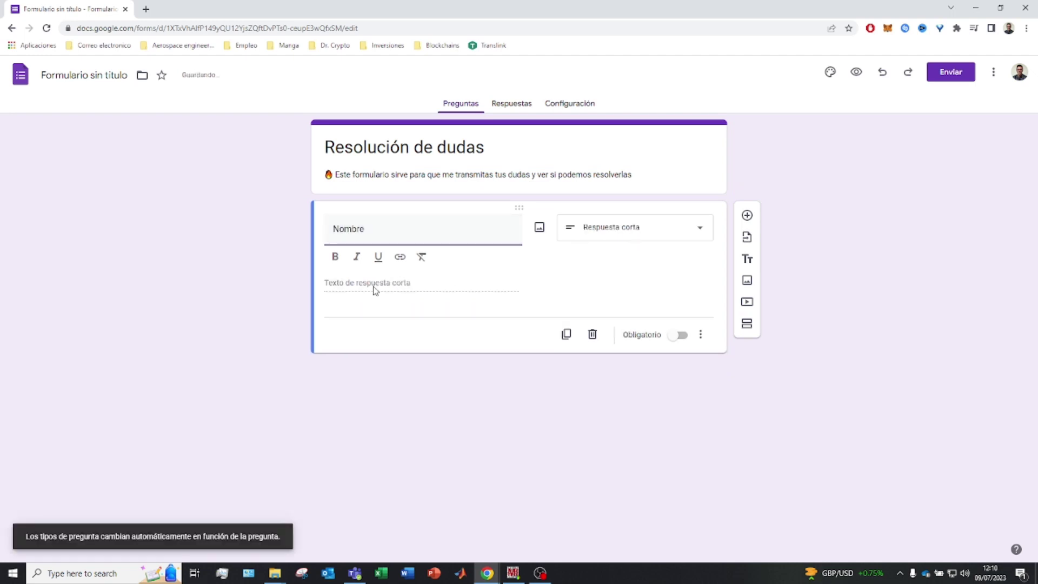
{"action": "left_click", "coordinate": [609, 232]}
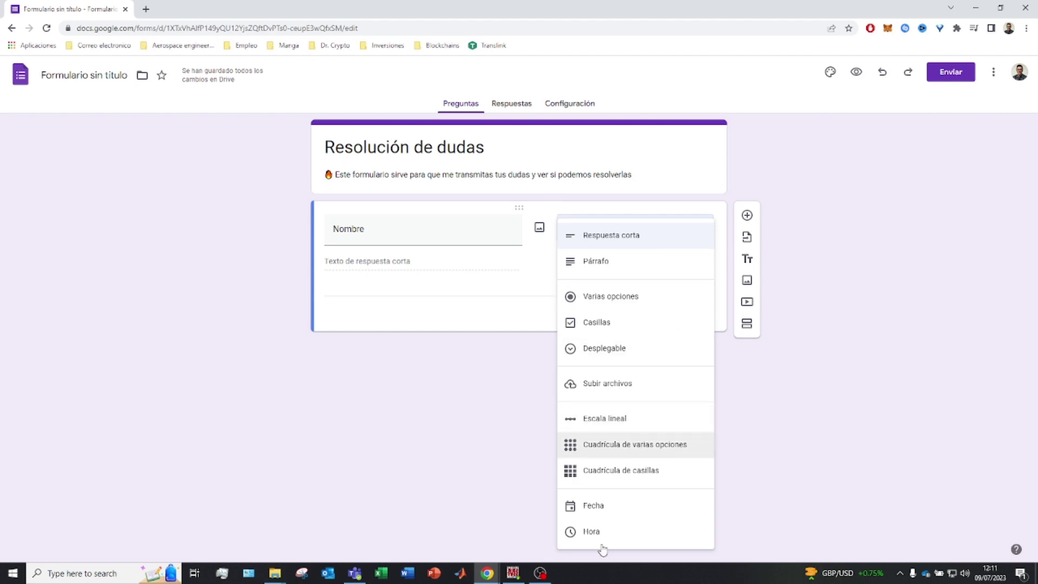
{"action": "left_click", "coordinate": [418, 381]}
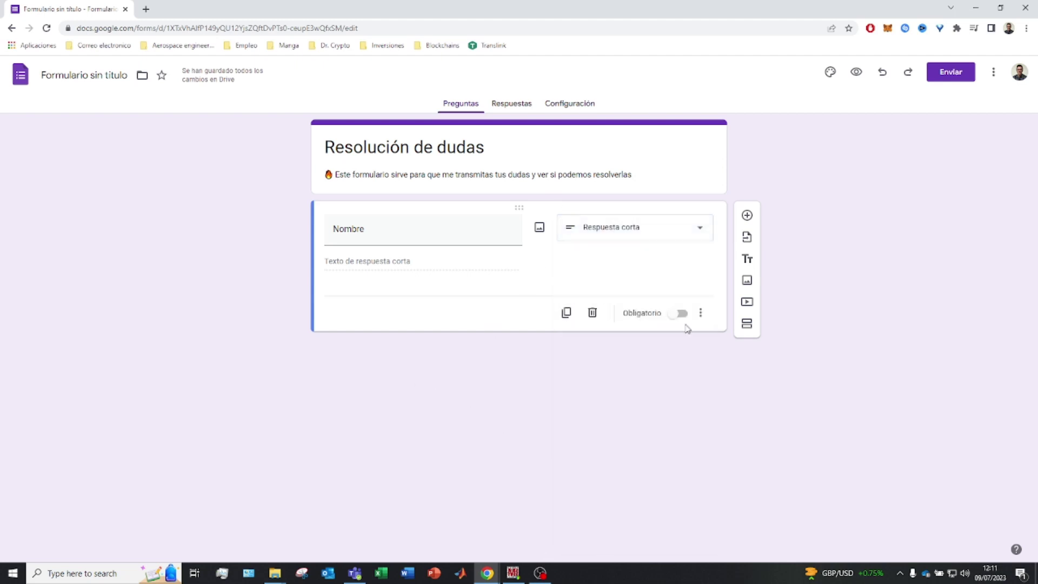
{"action": "left_click", "coordinate": [672, 320]}
Step: Add a required short-answer question titled "Email" below the "Nombre" question
{"action": "left_click", "coordinate": [747, 216]}
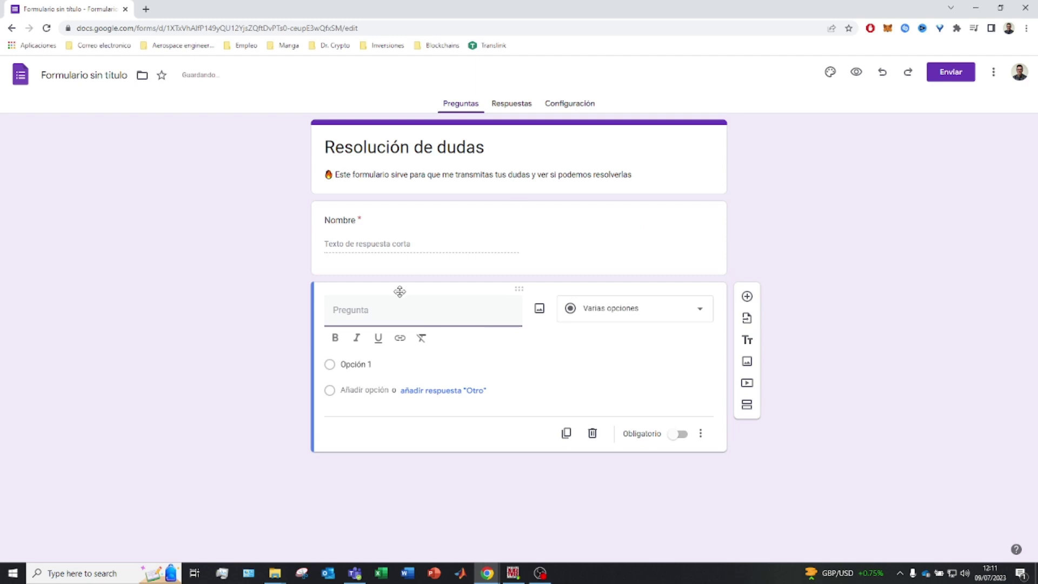
{"action": "type", "text": "Email"}
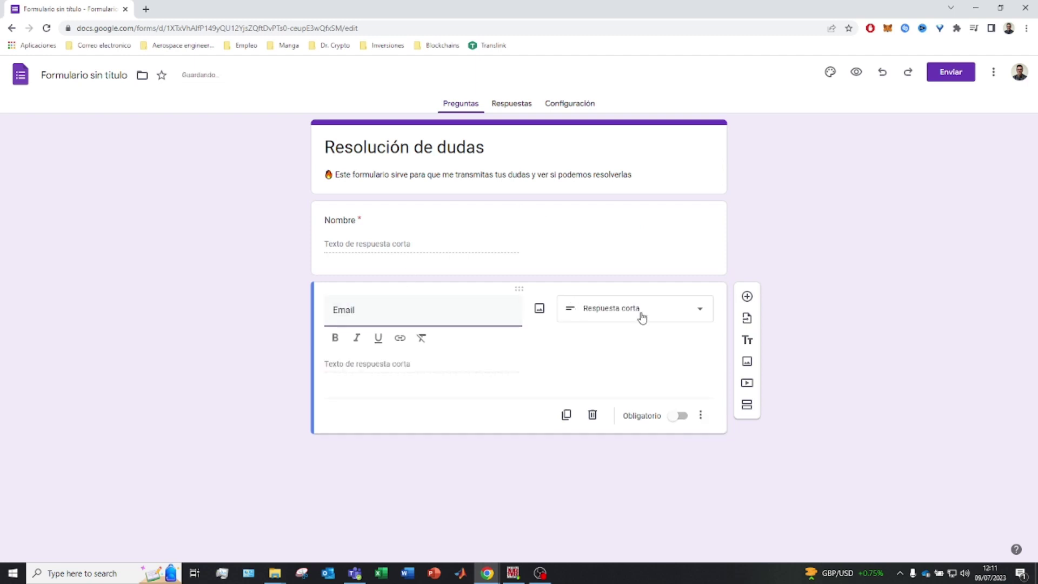
{"action": "left_click", "coordinate": [672, 416]}
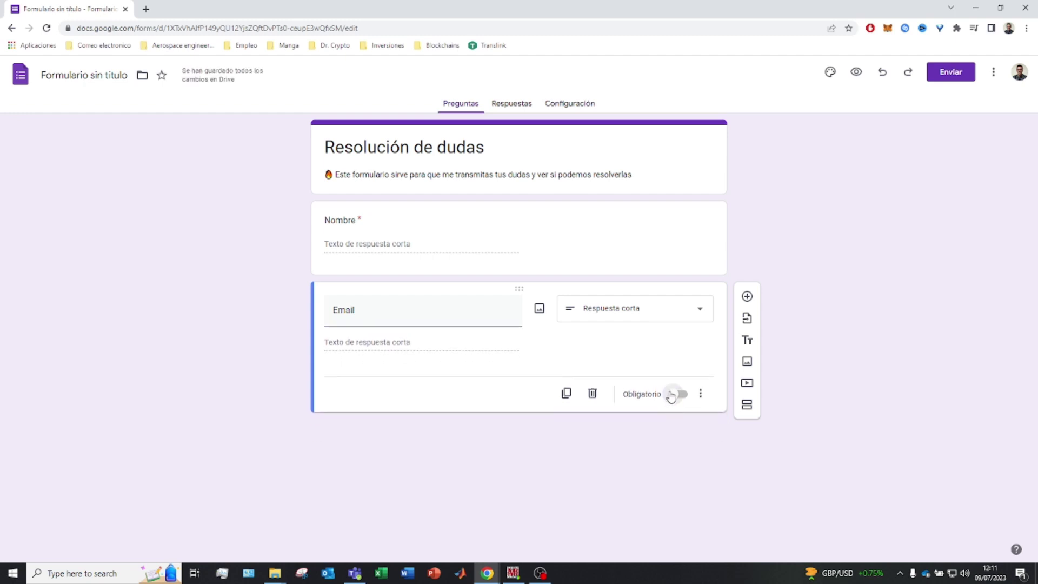
{"action": "left_click", "coordinate": [677, 394]}
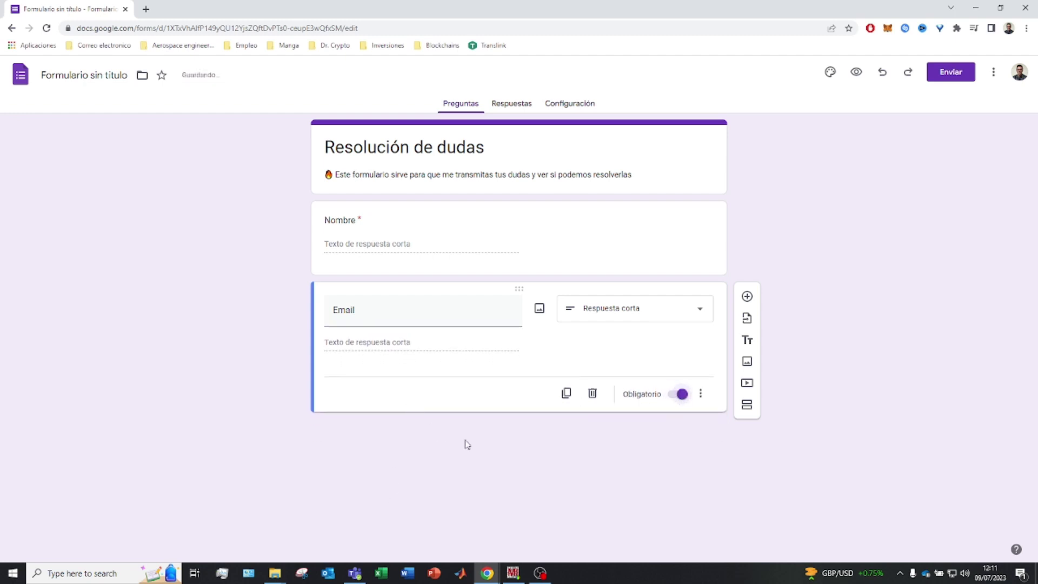
Step: Add a required paragraph (Párrafo) question titled "Explicame tus dudas" below the "Email" question
{"action": "left_click", "coordinate": [747, 296]}
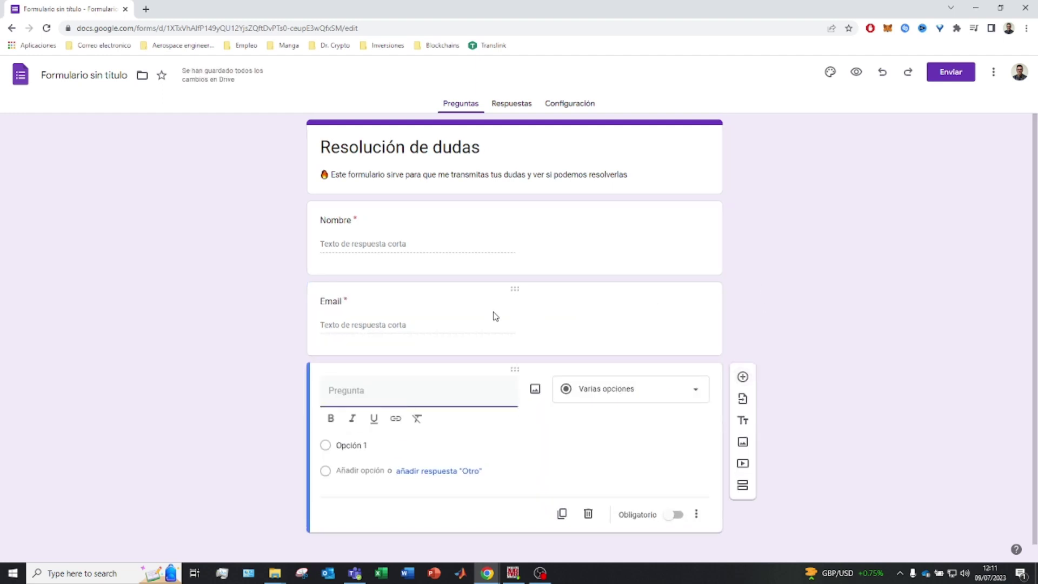
{"action": "type", "text": "Explicame tus dudas"}
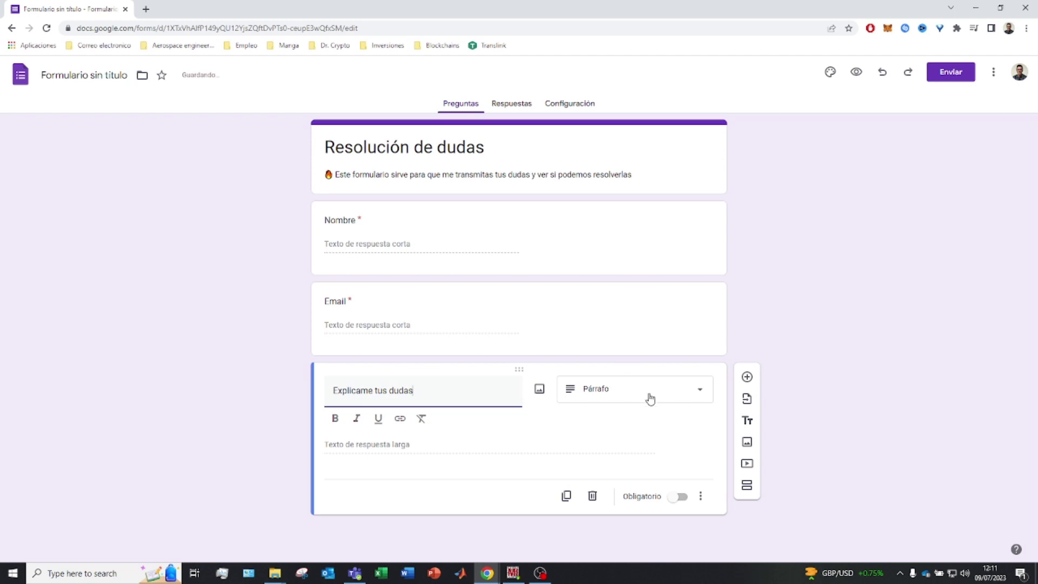
{"action": "left_click", "coordinate": [648, 397]}
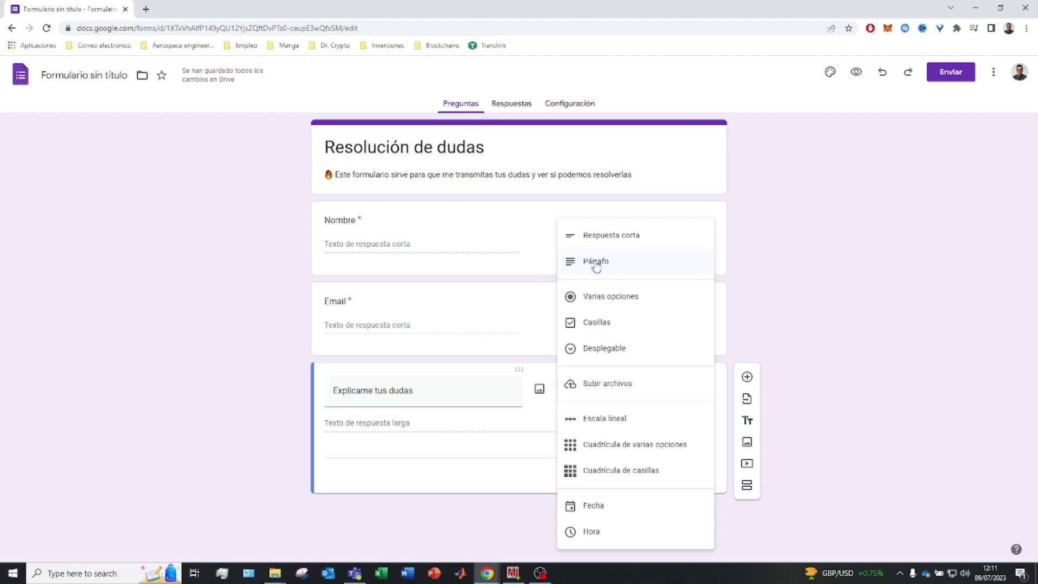
{"action": "left_click", "coordinate": [595, 265]}
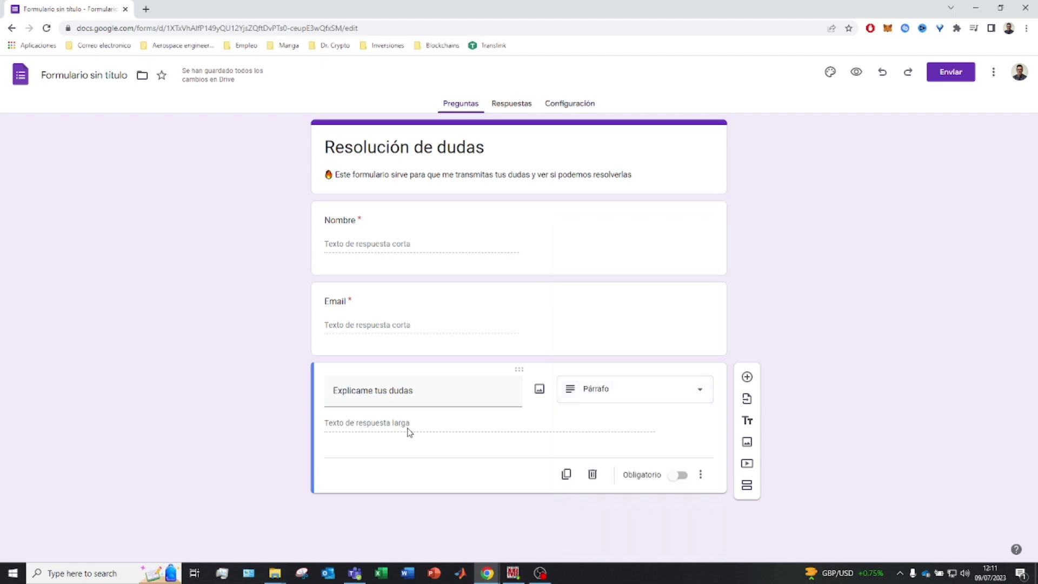
{"action": "left_click", "coordinate": [673, 476]}
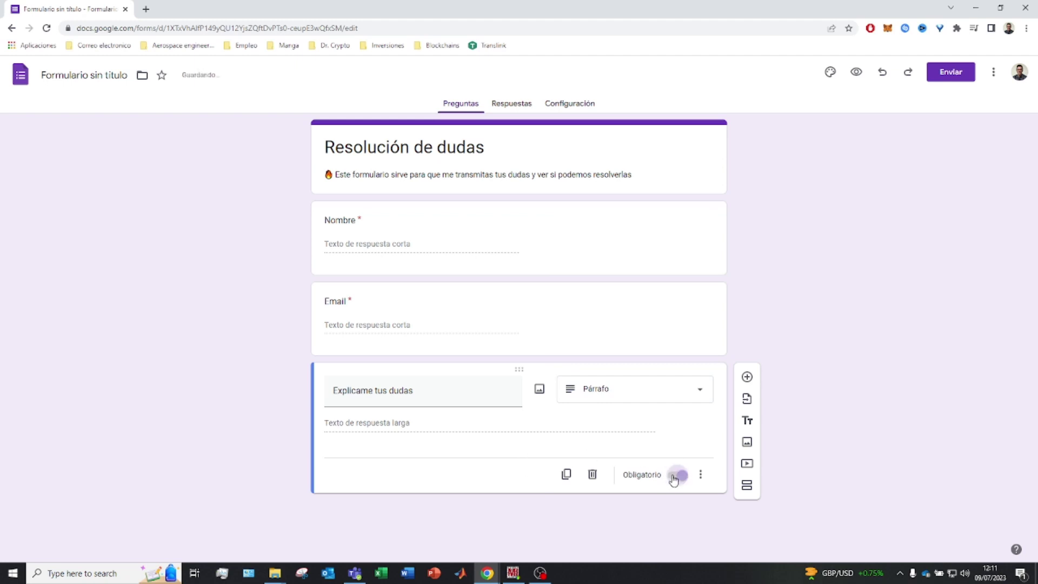
Step: Add a multiple-choice (Varias opciones) question titled "Selecciona" below the "Explicame tus dudas" question
{"action": "left_click", "coordinate": [747, 377]}
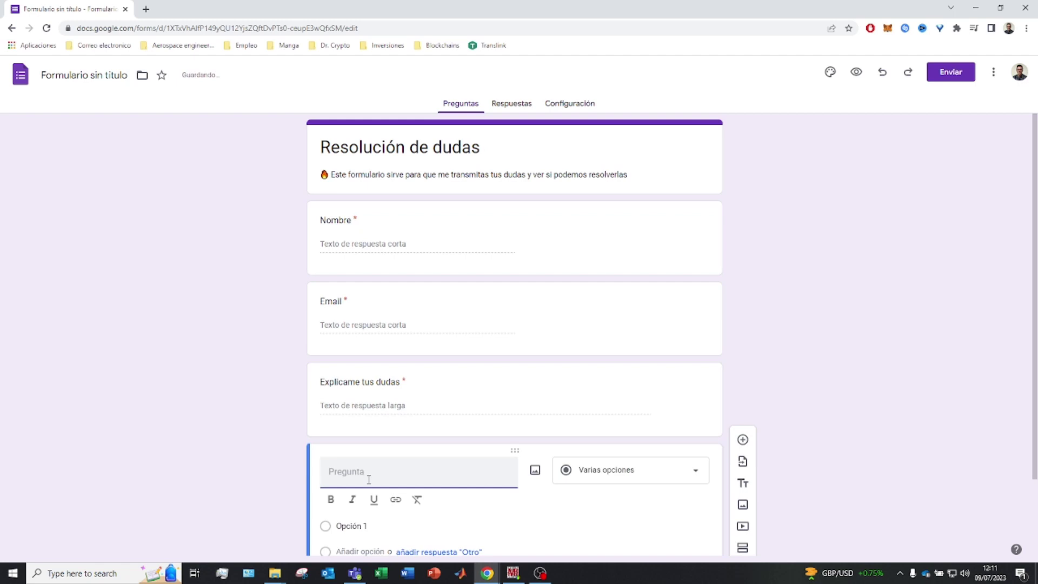
{"action": "type", "text": "Suscr"}
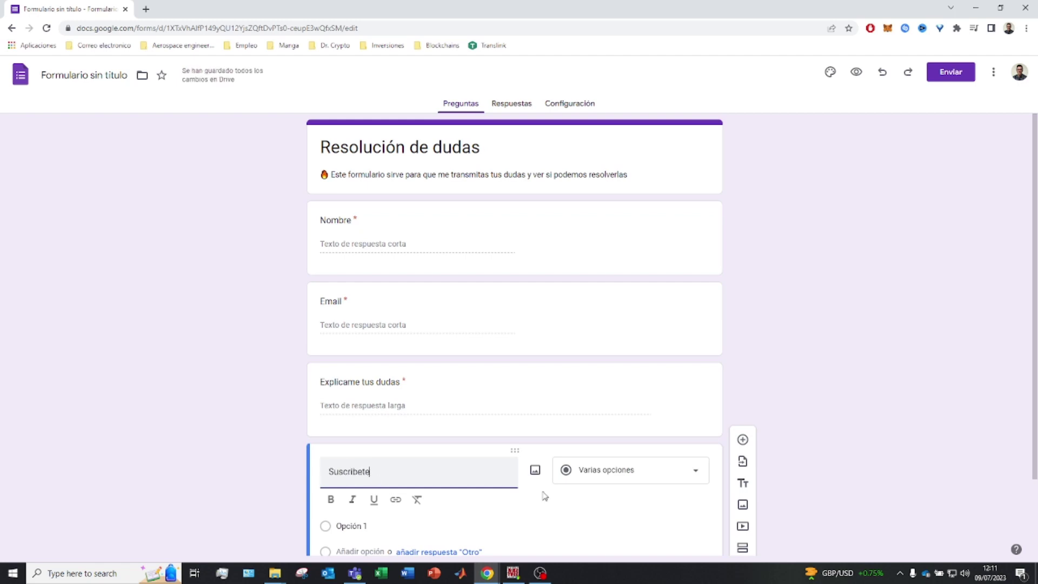
{"action": "type", "text": "ibete"}
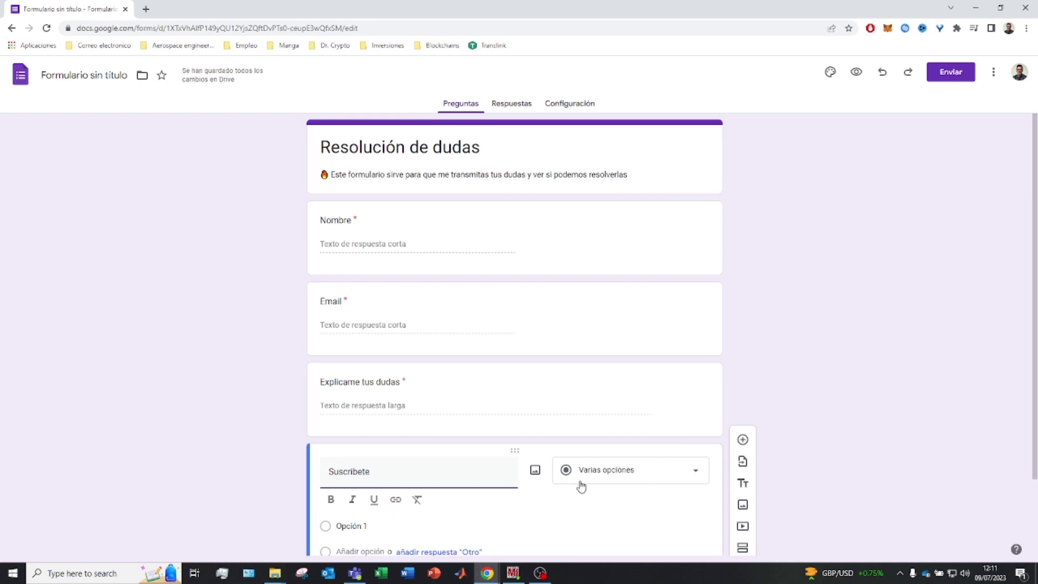
{"action": "left_click", "coordinate": [580, 482]}
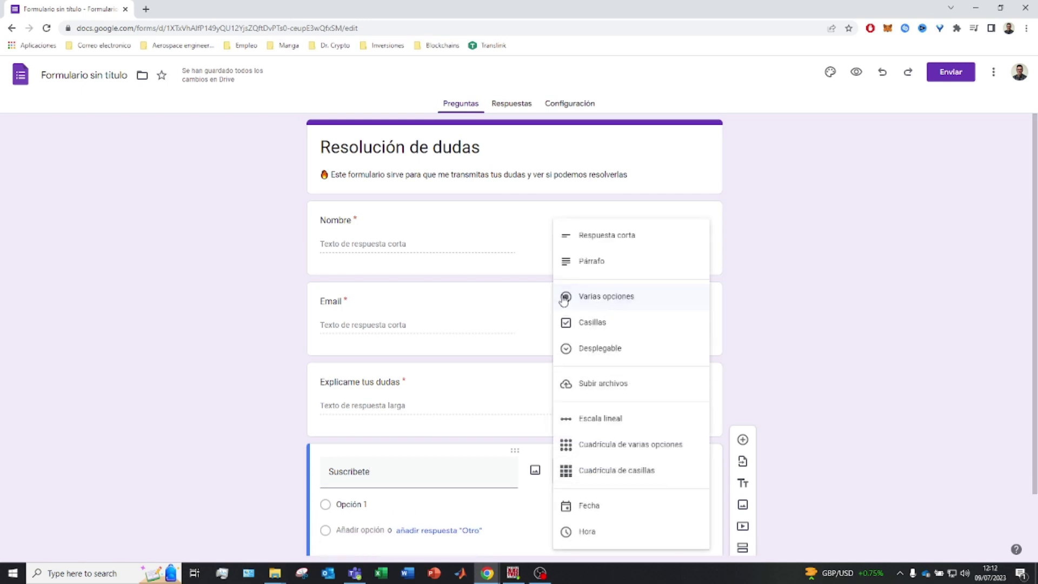
{"action": "double_click", "coordinate": [405, 476]}
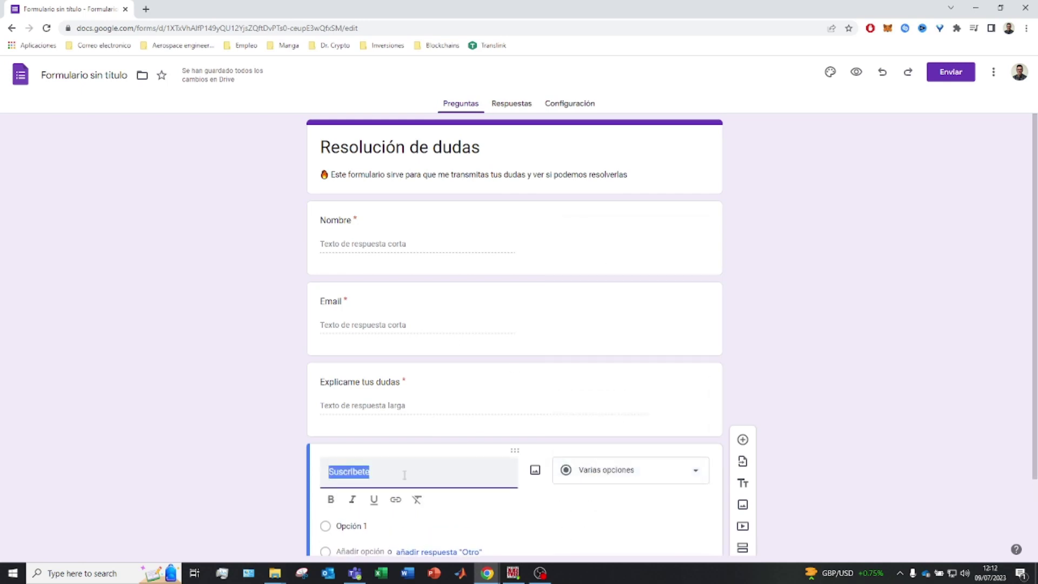
{"action": "type", "text": "Selecciona"}
Step: Give the "Selecciona" question the options "Te has suscrito al canal", "Has dado like al video" and "No te interesa mi contenido"
{"action": "key", "text": "Return"}
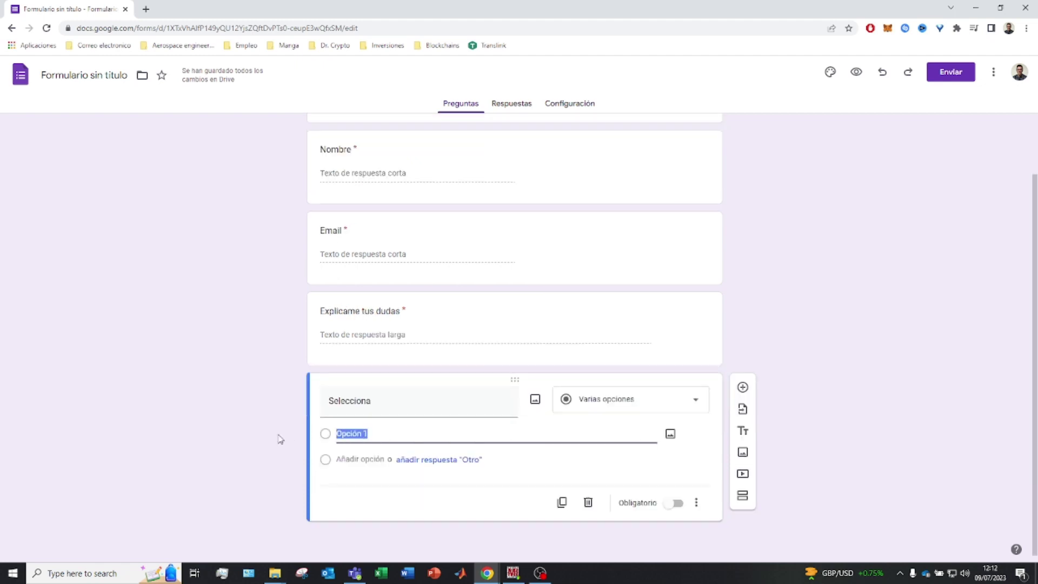
{"action": "type", "text": "Te has suscrito al canal"}
{"action": "key", "text": "Return"}
{"action": "type", "text": "Has dado like al vid"}
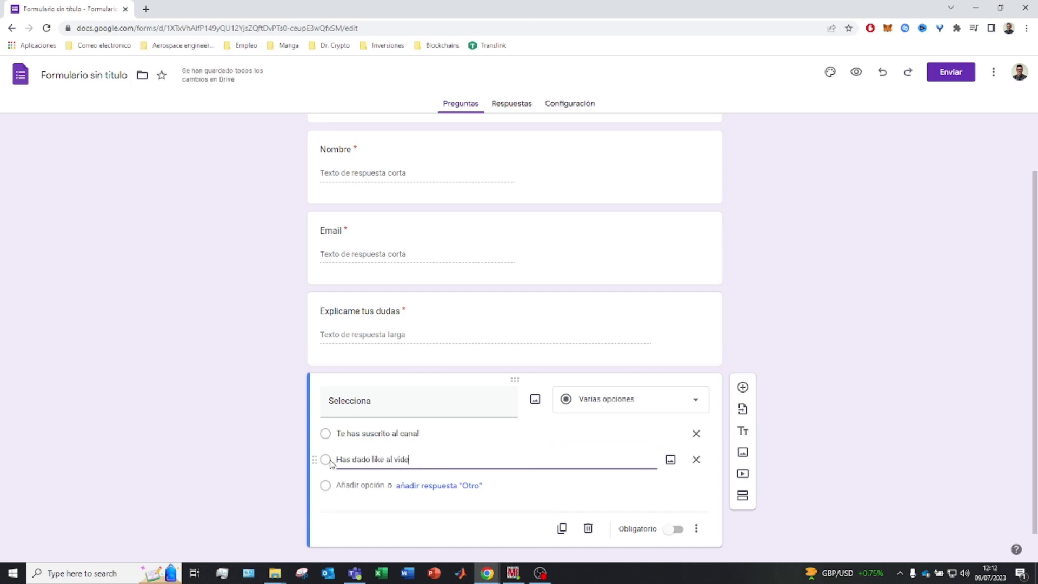
{"action": "type", "text": "eo"}
{"action": "key", "text": "Return"}
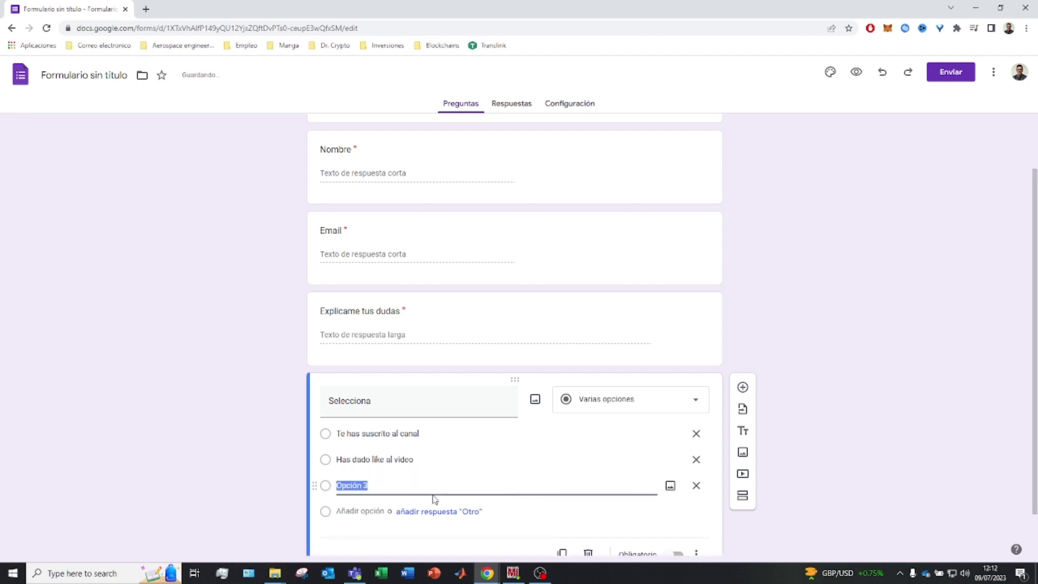
{"action": "type", "text": "No te interesa mi contenido"}
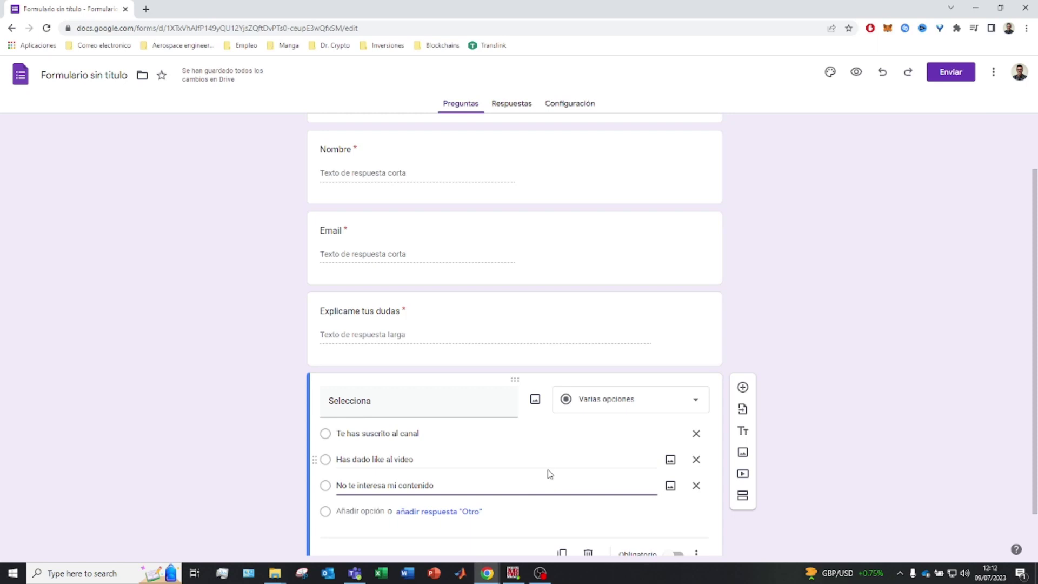
Step: Add another question below "Selecciona" and set its type to checkboxes (Casillas)
{"action": "scroll", "coordinate": [541, 459], "scroll_direction": "down", "scroll_amount": 1}
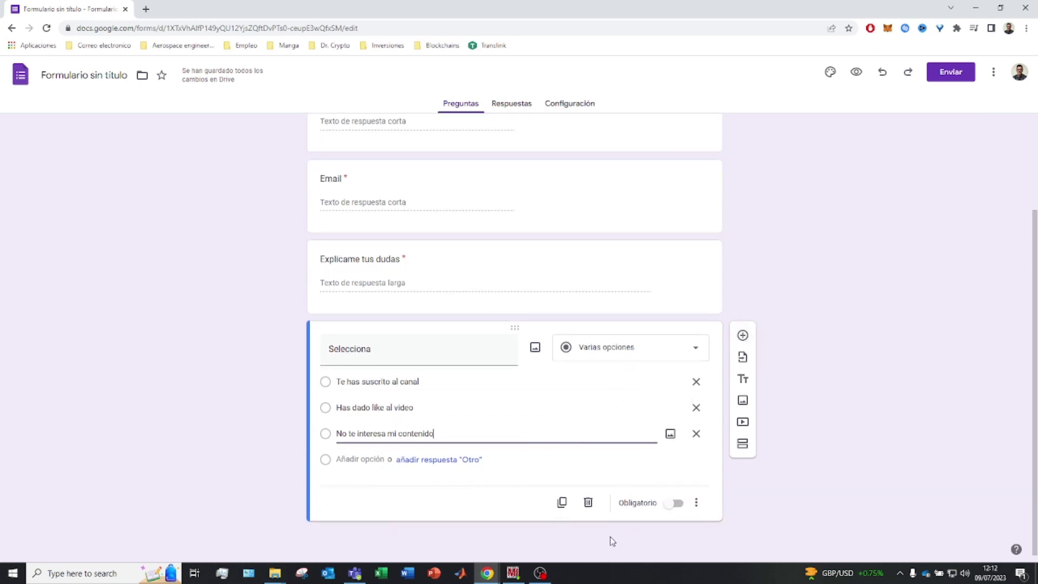
{"action": "left_click", "coordinate": [742, 335]}
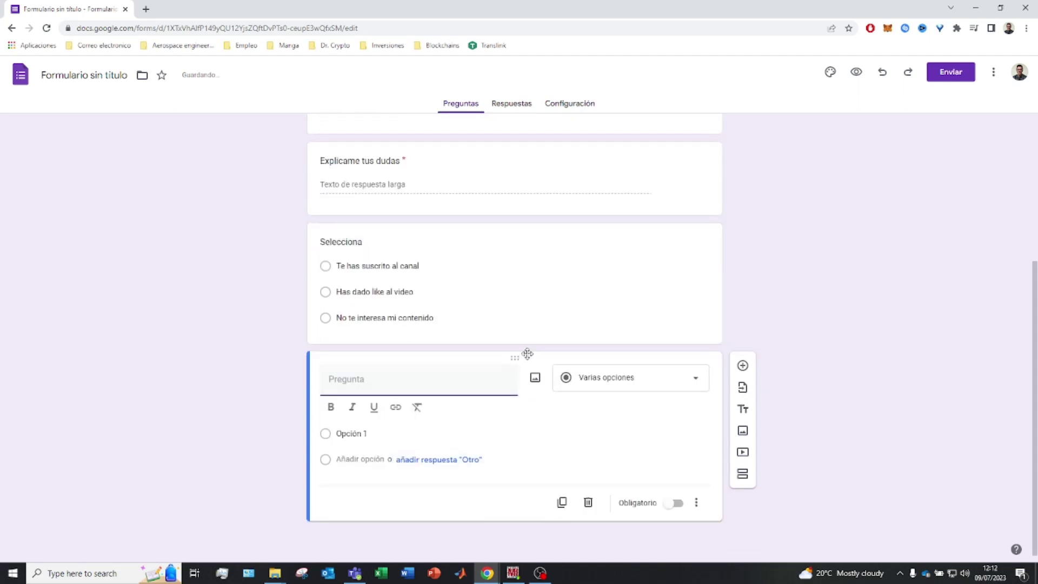
{"action": "left_click", "coordinate": [637, 388]}
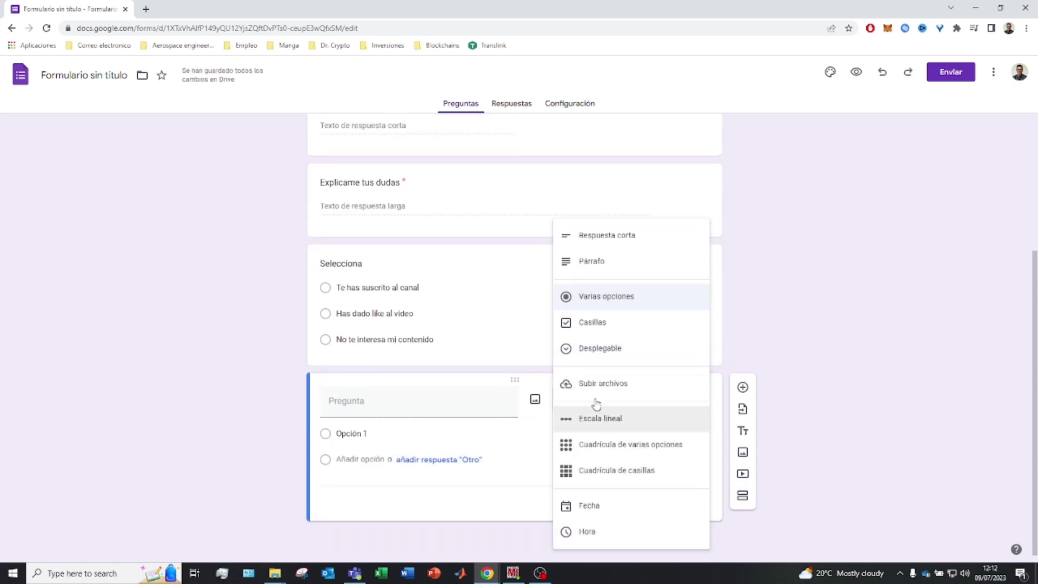
{"action": "left_click", "coordinate": [598, 324]}
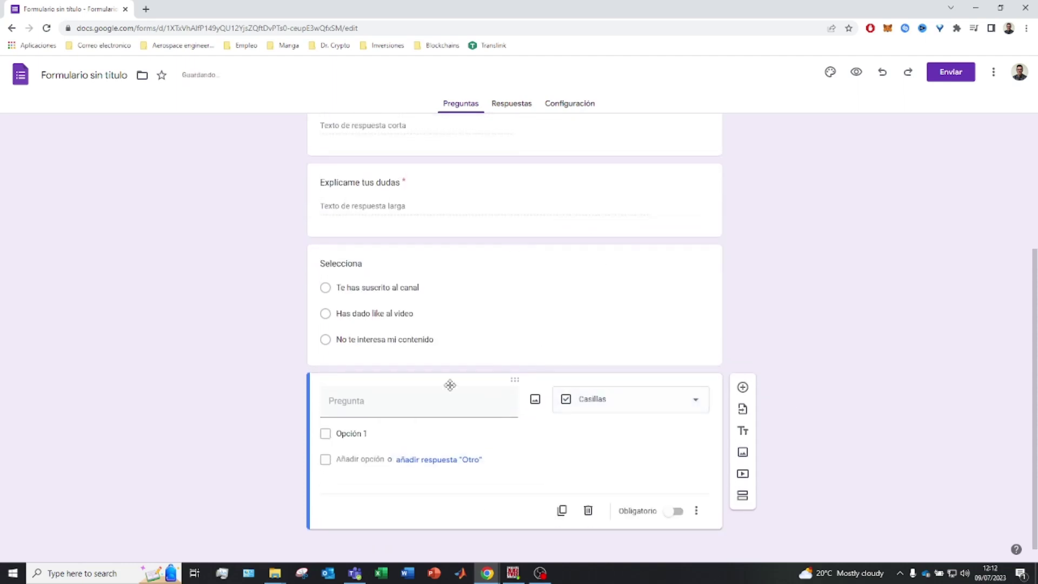
Step: Change the untitled question's type to dropdown (Desplegable), then add a second option and remove it again
{"action": "left_click", "coordinate": [594, 400]}
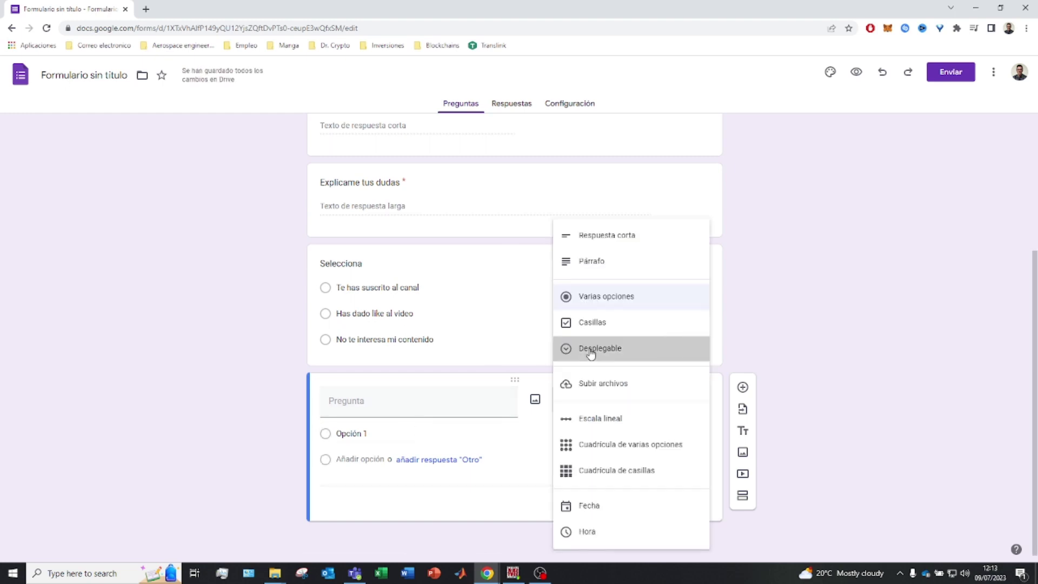
{"action": "left_click", "coordinate": [591, 352]}
{"action": "left_click", "coordinate": [362, 458]}
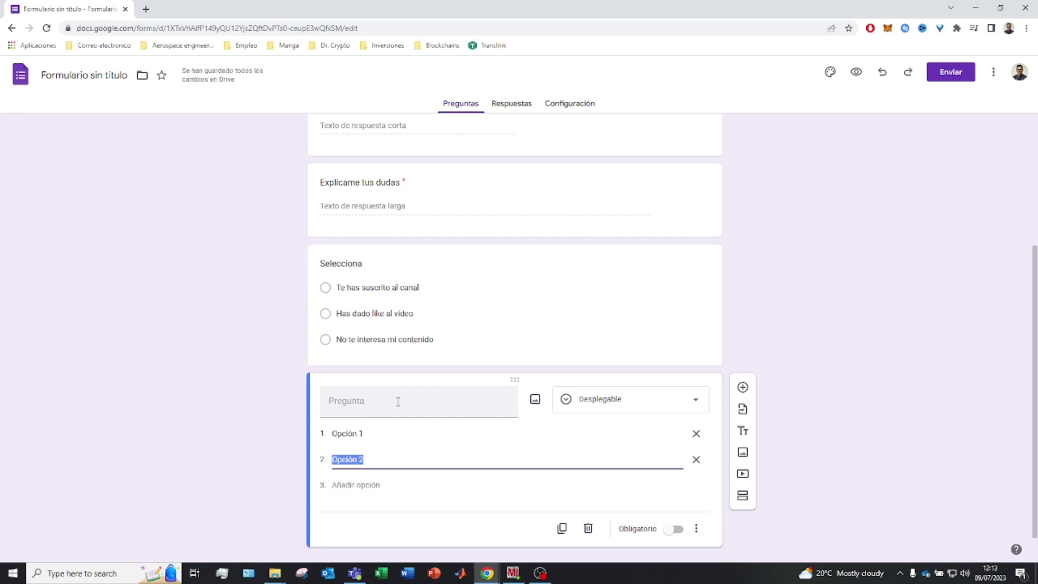
{"action": "left_click", "coordinate": [696, 459]}
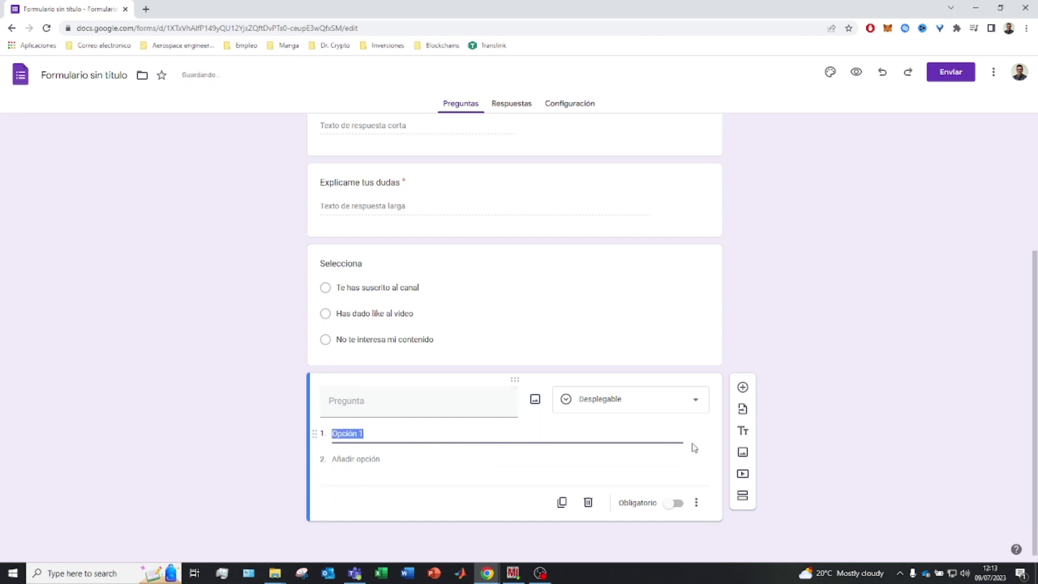
Step: Move the untitled question above "Selecciona", directly below "Explicame tus dudas"
{"action": "left_click", "coordinate": [669, 403]}
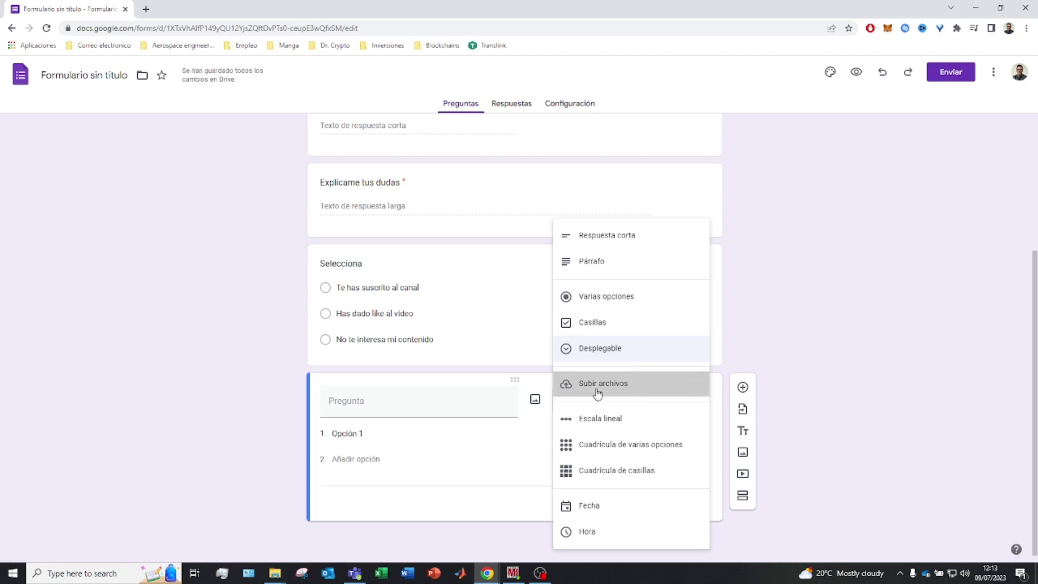
{"action": "left_click", "coordinate": [597, 386]}
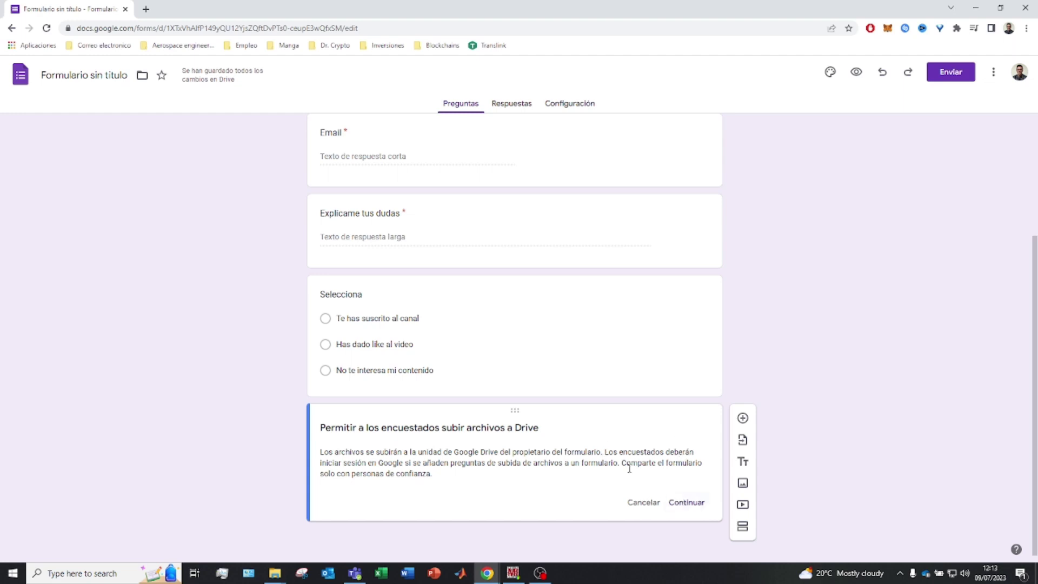
{"action": "left_click_drag", "start_coordinate": [528, 462], "coordinate": [479, 222]}
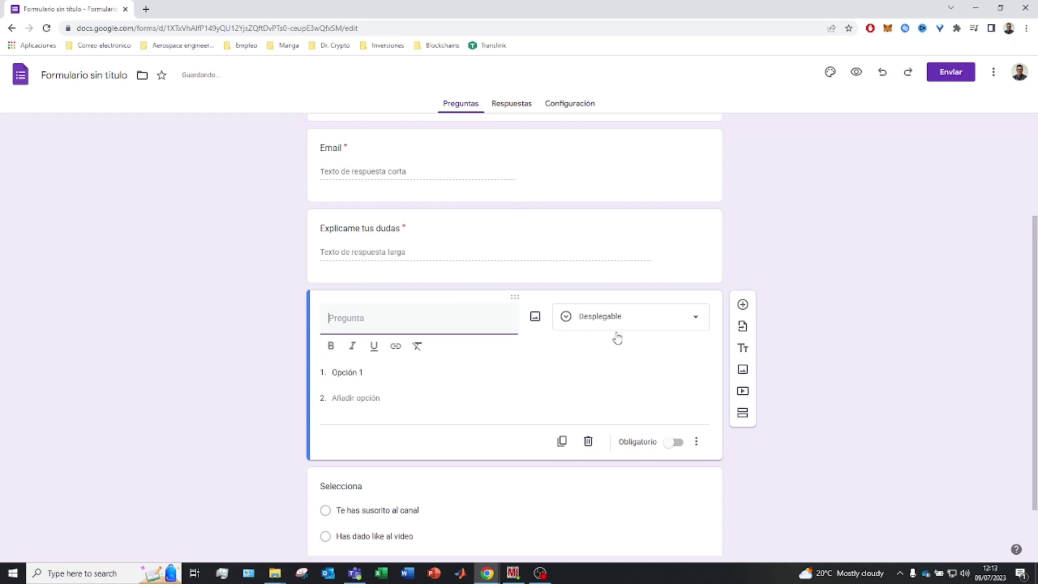
Step: Change the untitled question to file upload (Subir archivos), allow uploads to Drive, and title it "Sube pantallazos si lo necesitas"
{"action": "left_click", "coordinate": [672, 324]}
{"action": "left_click", "coordinate": [583, 349]}
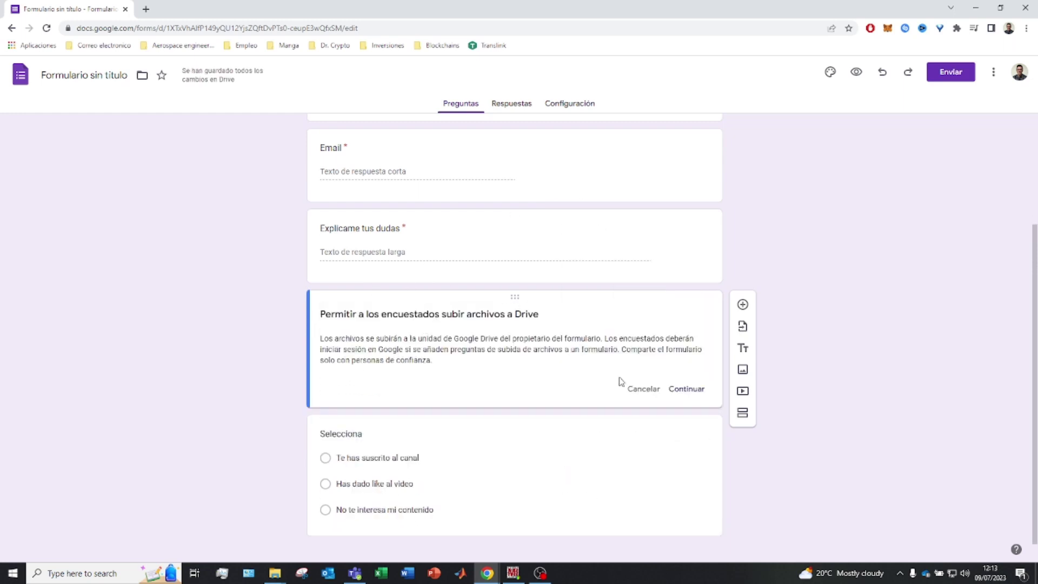
{"action": "left_click", "coordinate": [684, 389]}
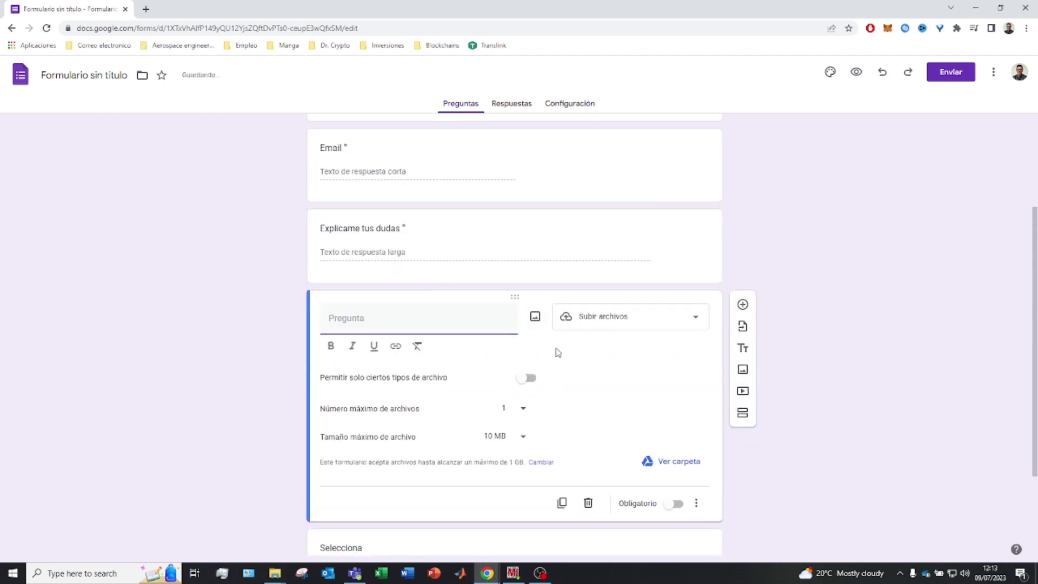
{"action": "type", "text": "Sube pantallazos si lo necesitas"}
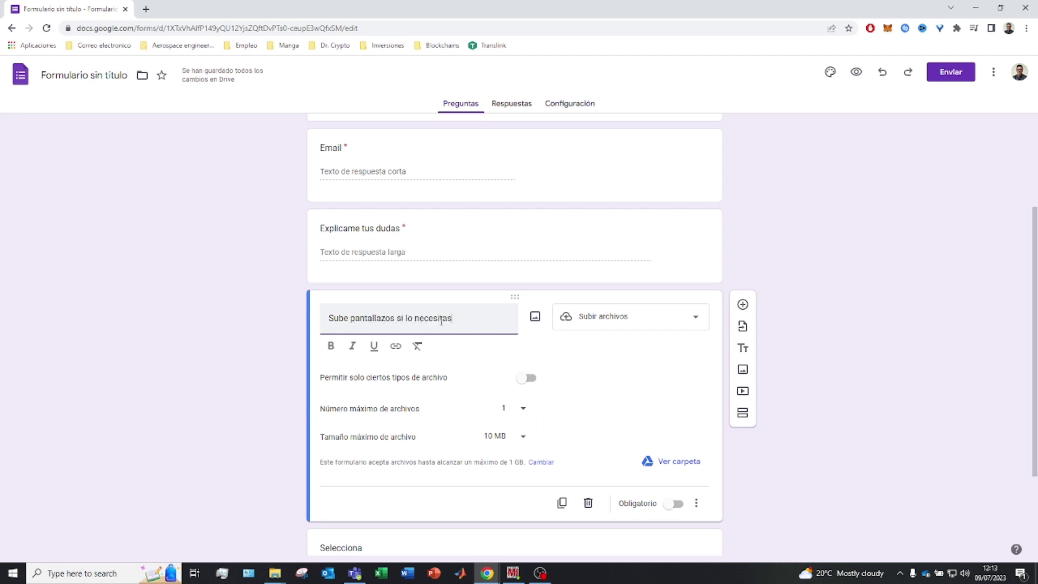
Step: Make the file upload question required and set its maximum file size to 100 MB
{"action": "left_click", "coordinate": [673, 503]}
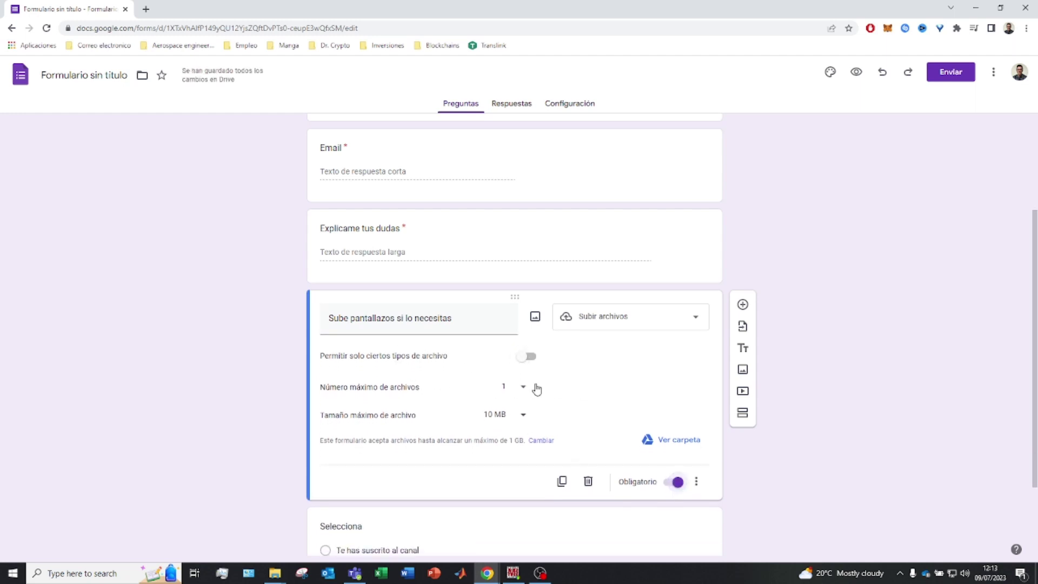
{"action": "left_click", "coordinate": [503, 422]}
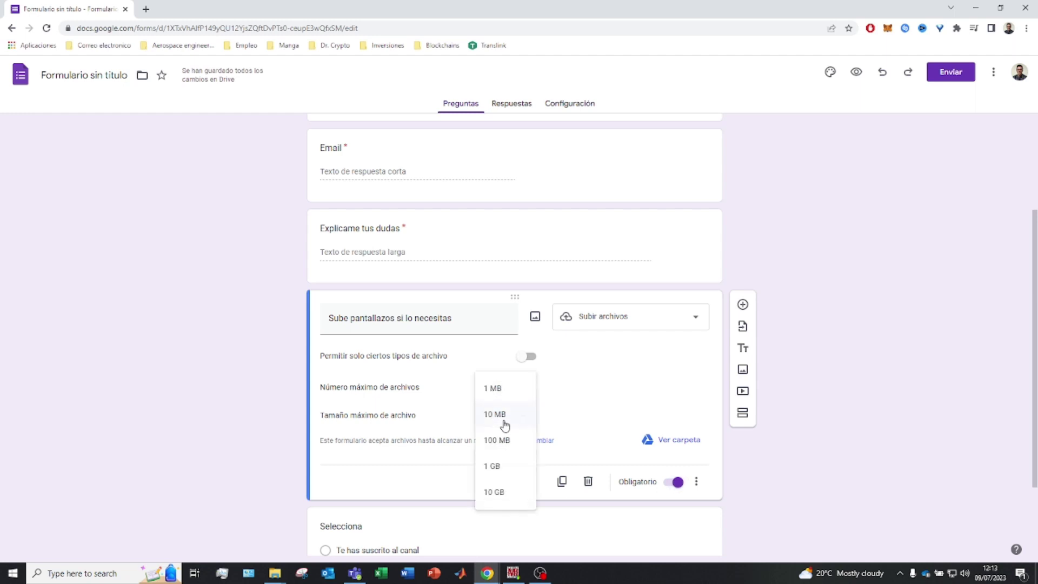
{"action": "left_click", "coordinate": [500, 439]}
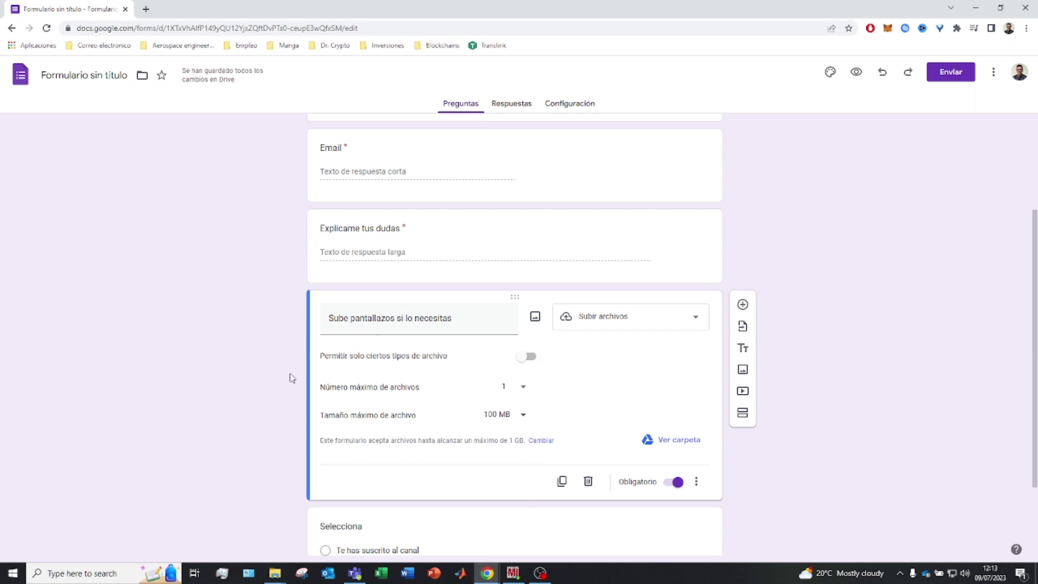
Step: Make the "Sube pantallazos si lo necesitas" question optional
{"action": "scroll", "coordinate": [291, 378], "scroll_direction": "down", "scroll_amount": 2}
{"action": "left_click", "coordinate": [444, 403]}
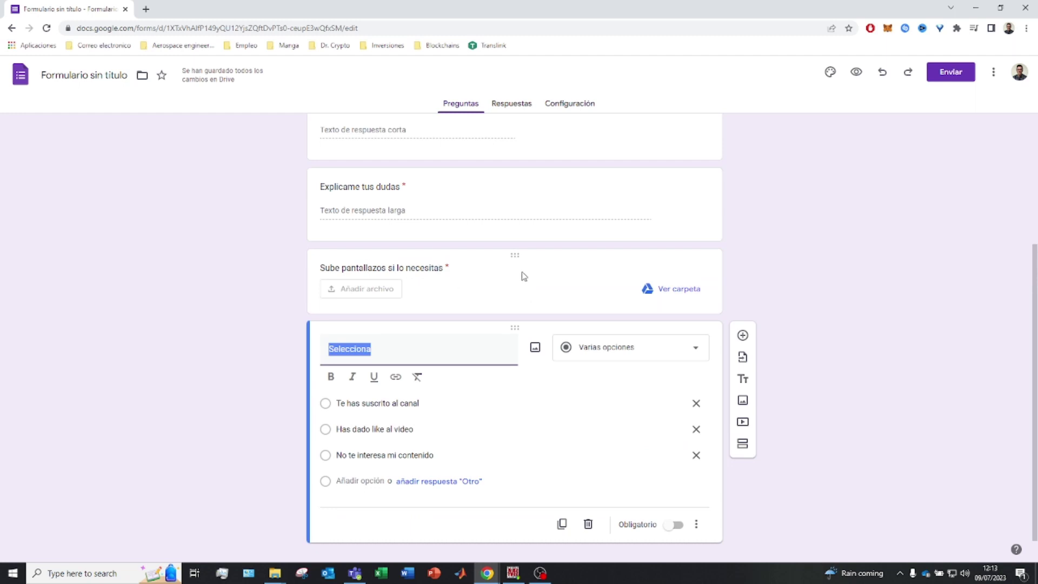
{"action": "left_click", "coordinate": [441, 269]}
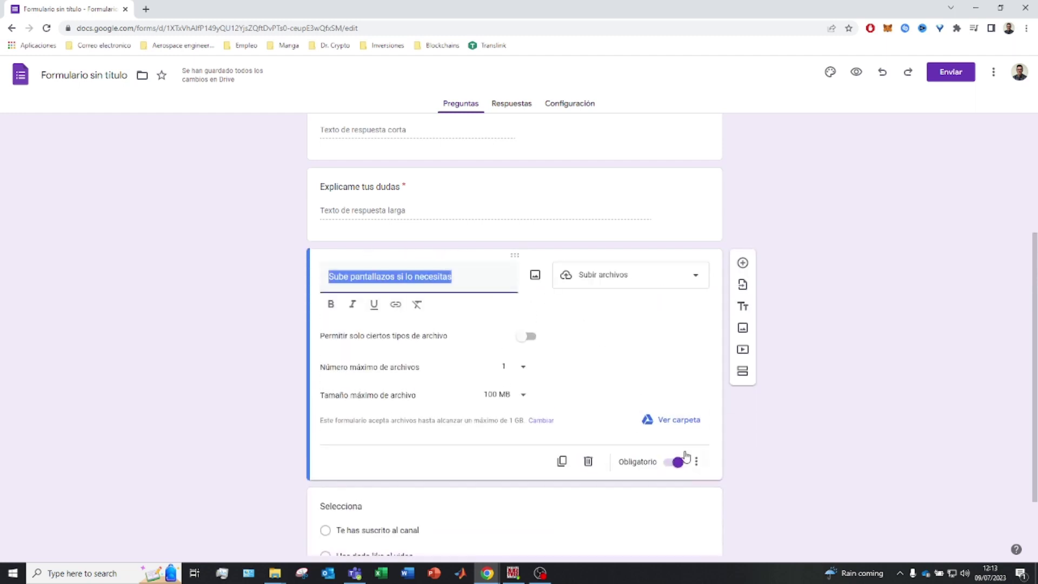
{"action": "left_click", "coordinate": [673, 439]}
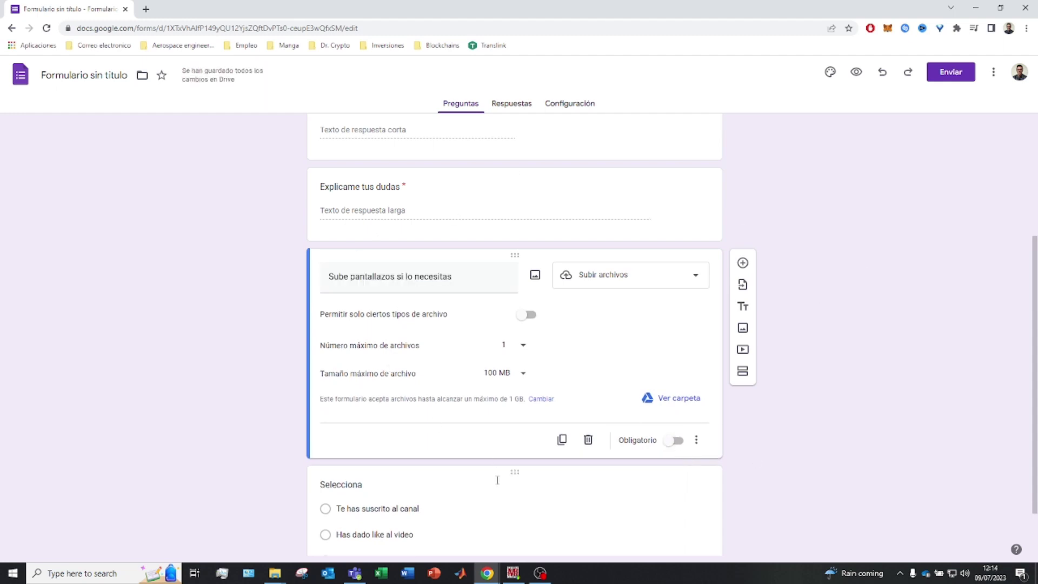
{"action": "scroll", "coordinate": [497, 480], "scroll_direction": "down", "scroll_amount": 2}
{"action": "left_click", "coordinate": [476, 441]}
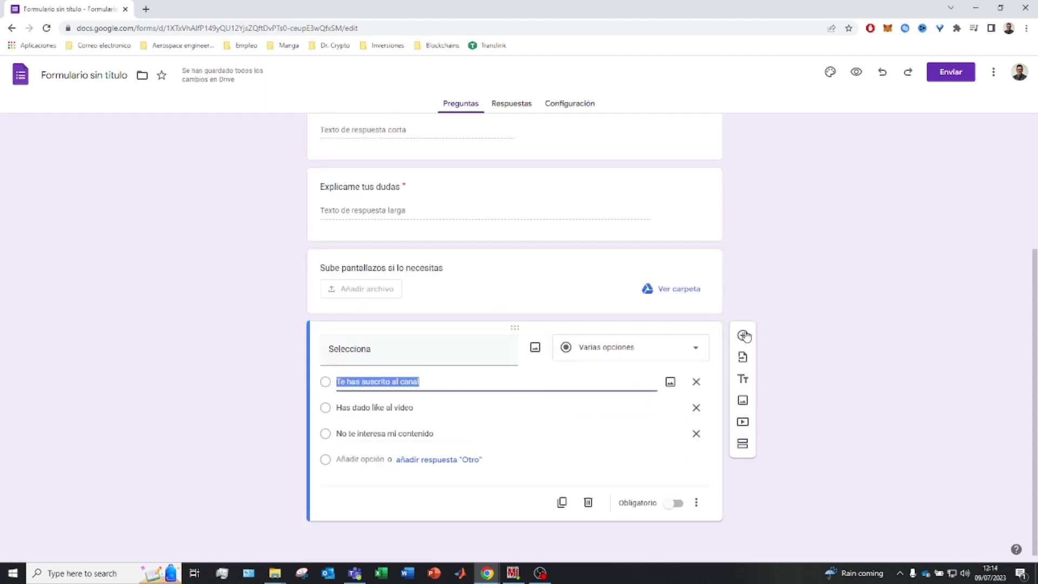
{"action": "left_click", "coordinate": [742, 335]}
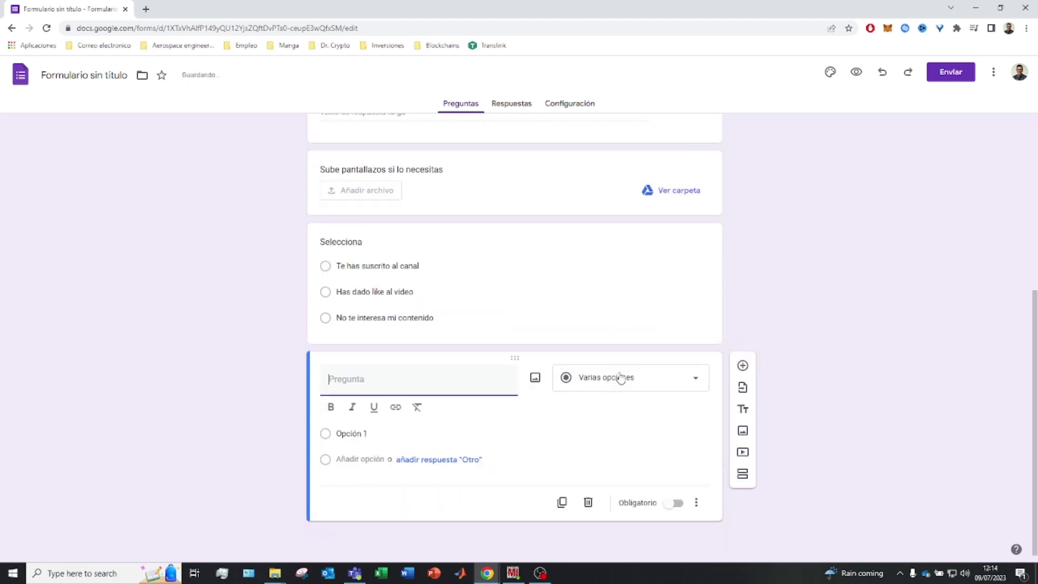
{"action": "left_click", "coordinate": [616, 378]}
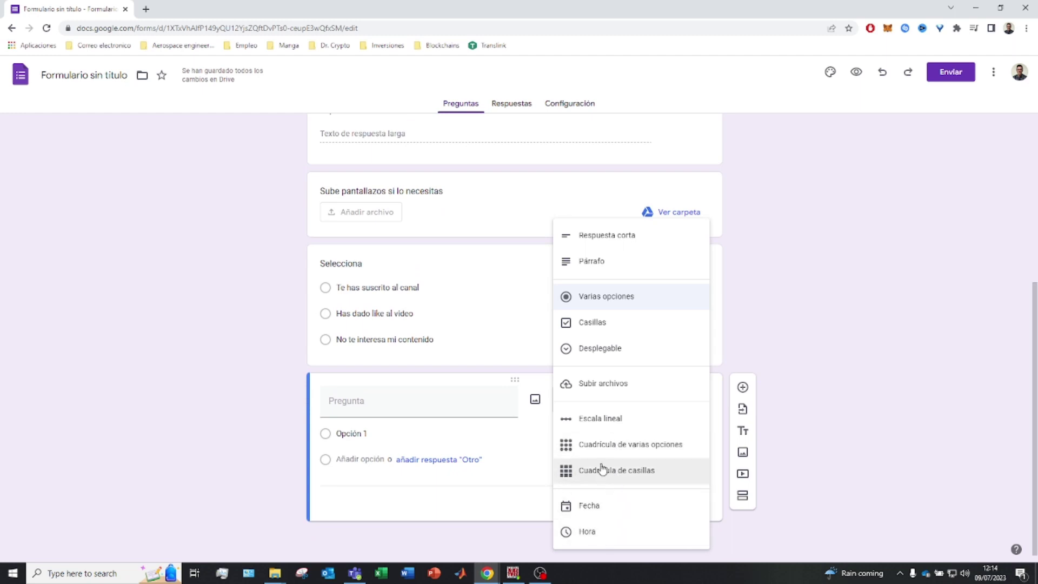
{"action": "left_click", "coordinate": [594, 506]}
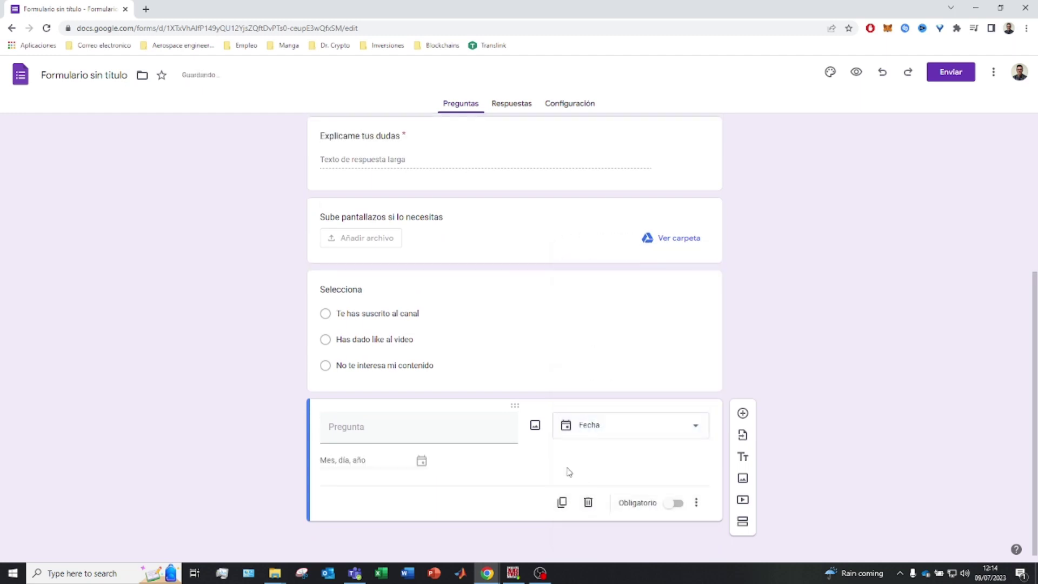
{"action": "left_click", "coordinate": [422, 431]}
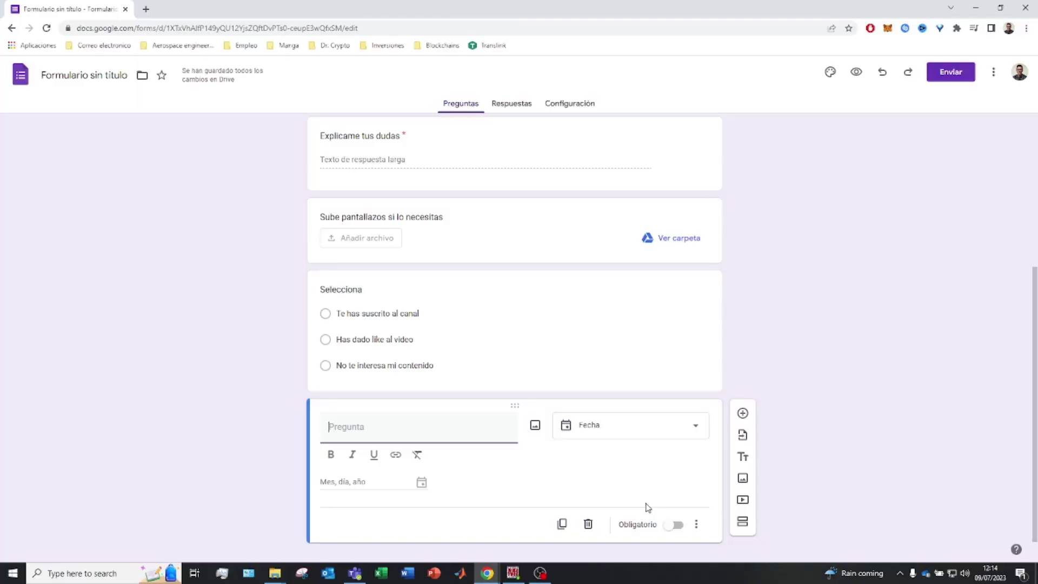
{"action": "left_click", "coordinate": [595, 531]}
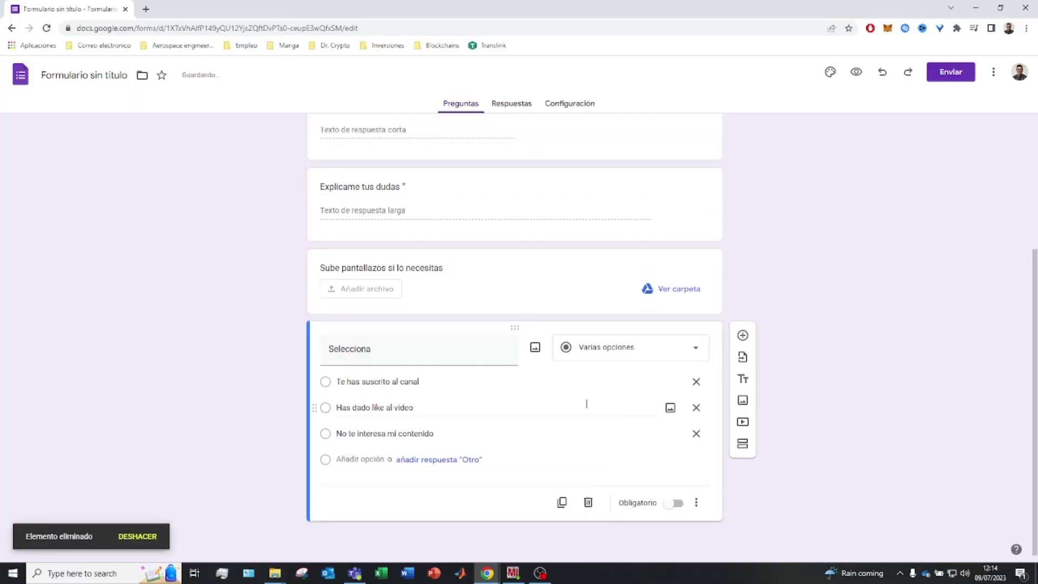
Step: Add a linear scale (Escala lineal) question titled "Satisfacción del tutorial" below "Selecciona"
{"action": "left_click", "coordinate": [742, 335]}
{"action": "left_click", "coordinate": [604, 476]}
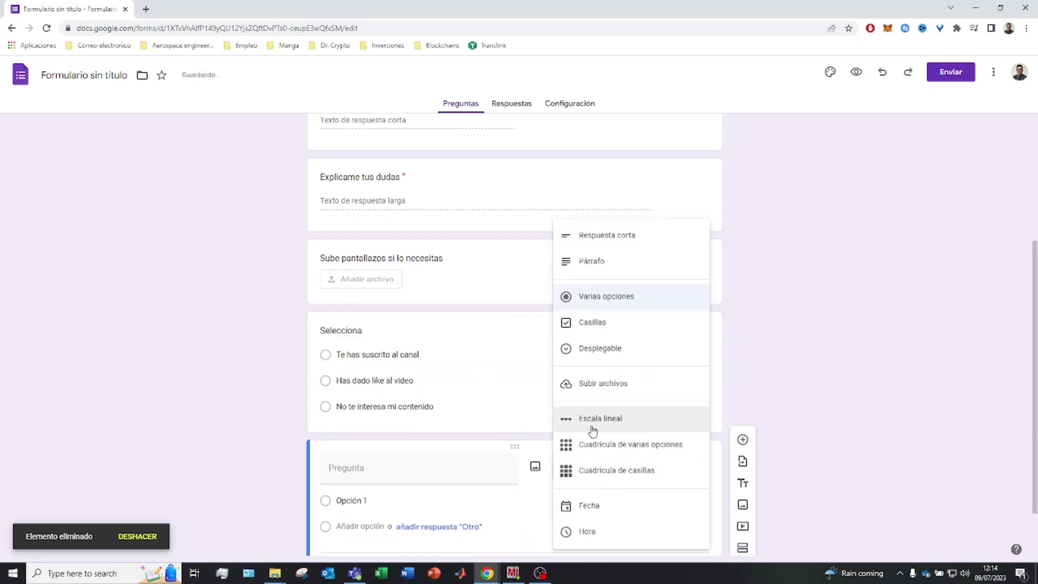
{"action": "left_click", "coordinate": [591, 424]}
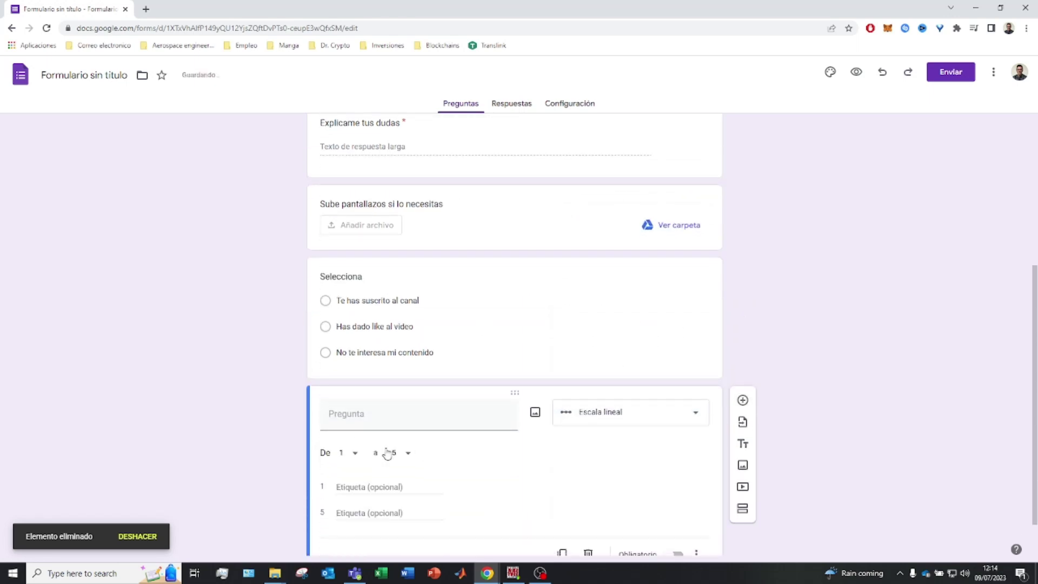
{"action": "left_click", "coordinate": [381, 413]}
{"action": "type", "text": "Sat"}
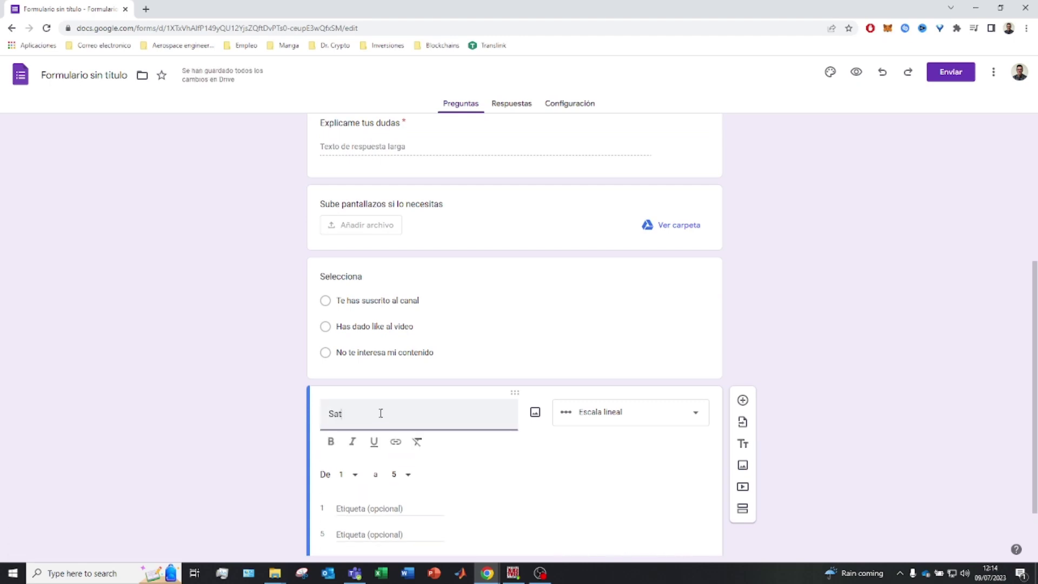
{"action": "type", "text": "isfacción del tutorial"}
Step: Label value 1 of the satisfaction scale "Muy poco satisfecho" and value 5 "Muy satisfecho"
{"action": "scroll", "coordinate": [380, 412], "scroll_direction": "down", "scroll_amount": 1}
{"action": "left_click", "coordinate": [394, 435]}
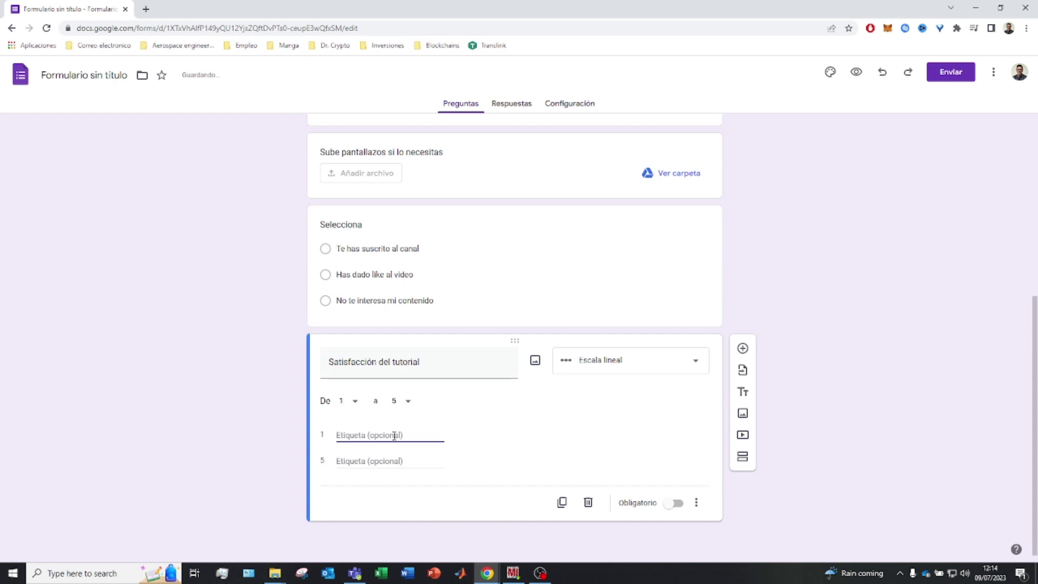
{"action": "type", "text": "Muy poco satisfecho"}
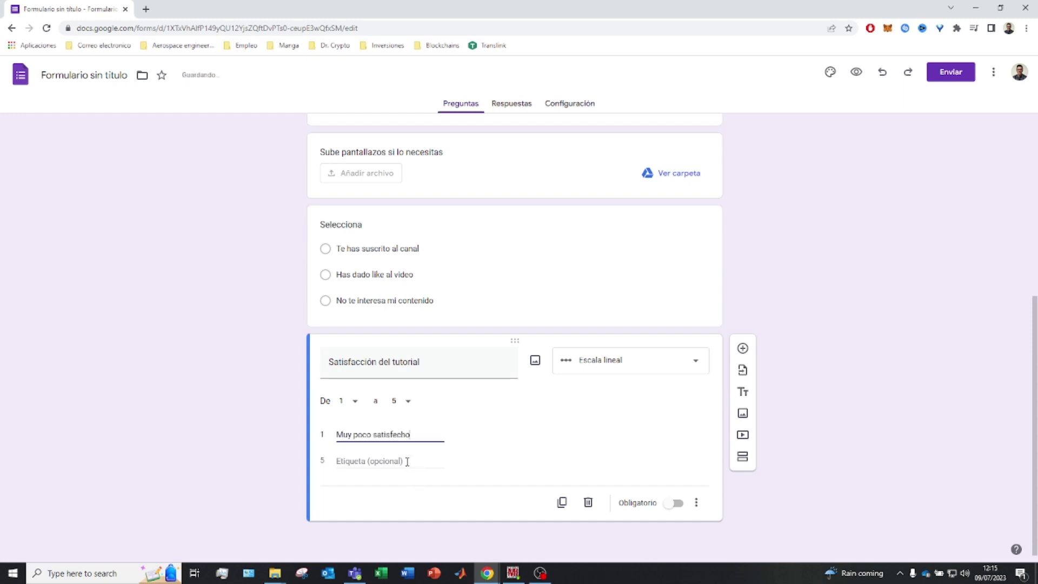
{"action": "left_click", "coordinate": [407, 461]}
{"action": "type", "text": "Muy sa"}
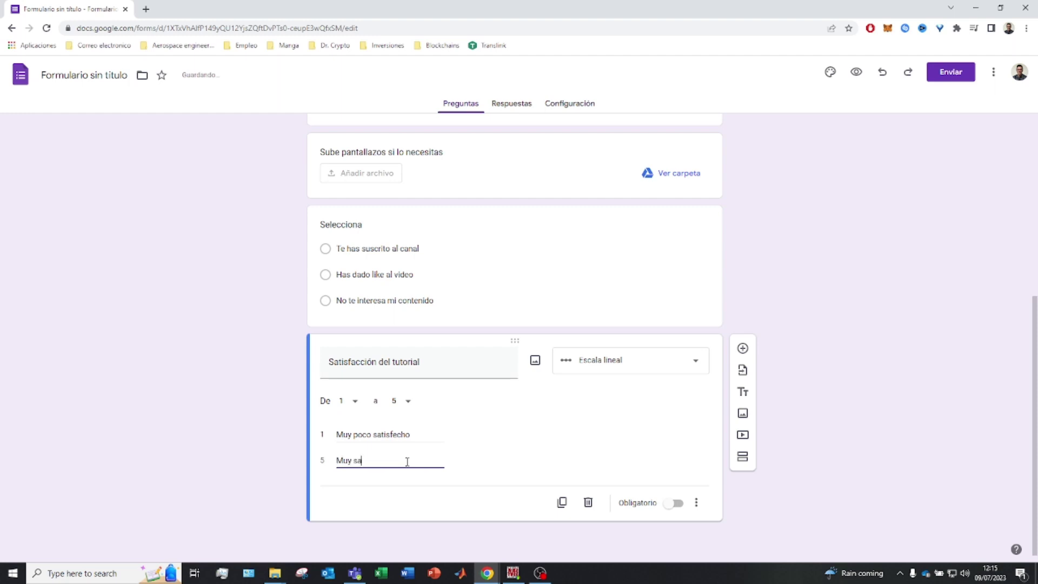
{"action": "type", "text": "tisfecho"}
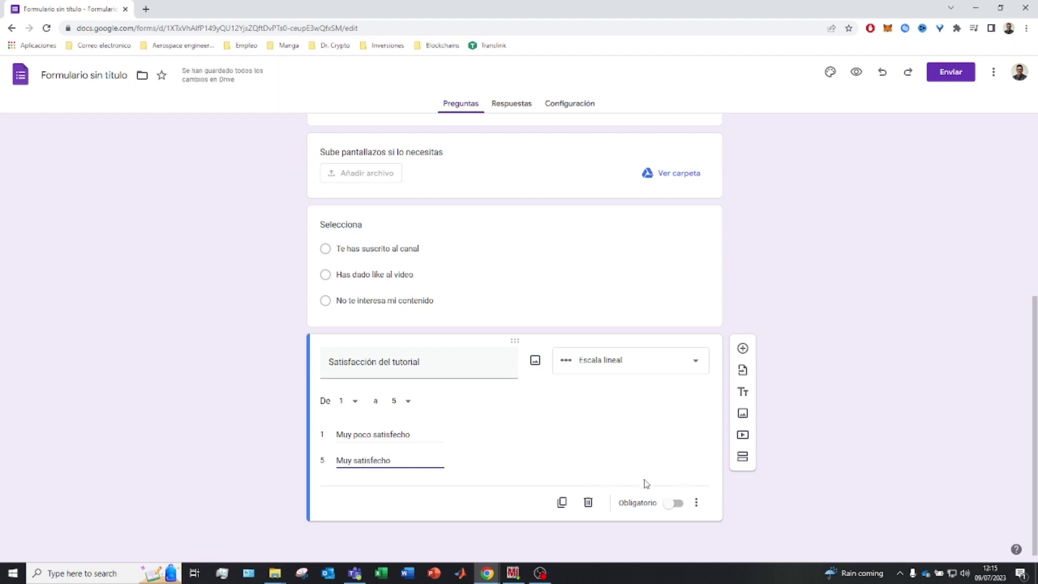
Step: Add a short-answer (Respuesta corta) question titled "Que tutorial has visto?" and place it between "Selecciona" and "Satisfacción del tutorial"
{"action": "left_click", "coordinate": [742, 347]}
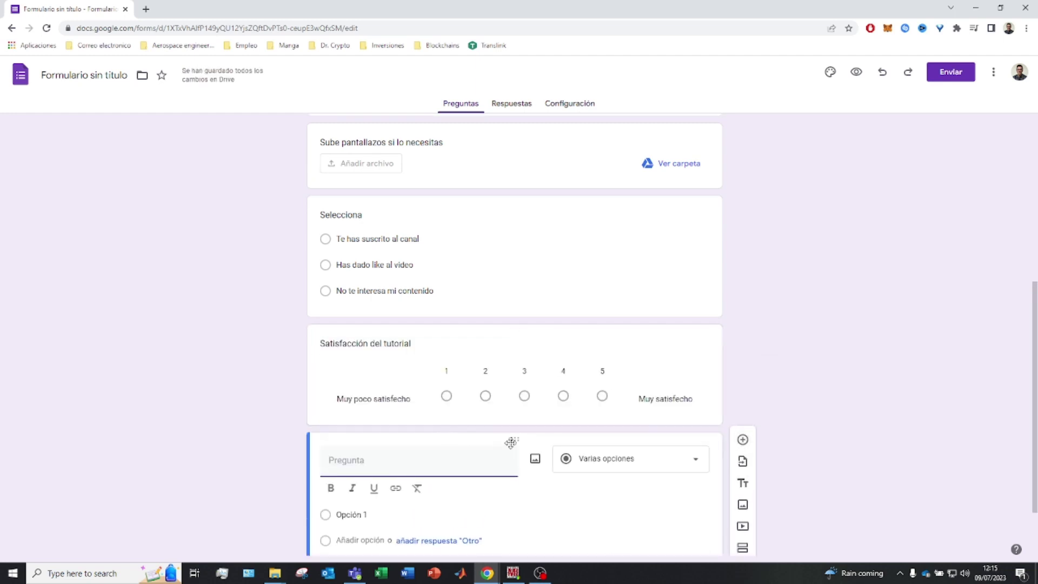
{"action": "type", "text": "Que tutorial has visto?"}
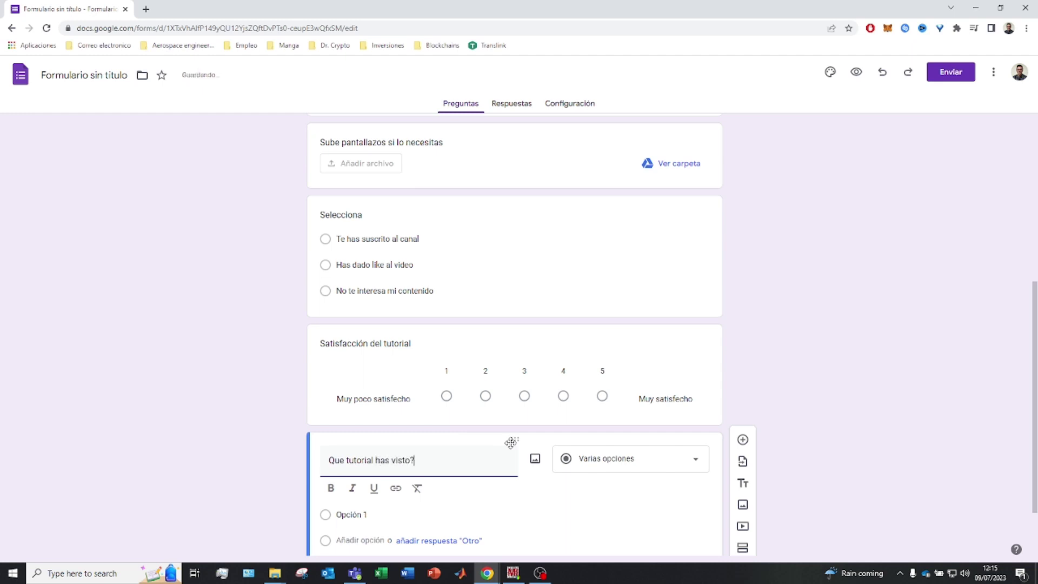
{"action": "left_click", "coordinate": [605, 470]}
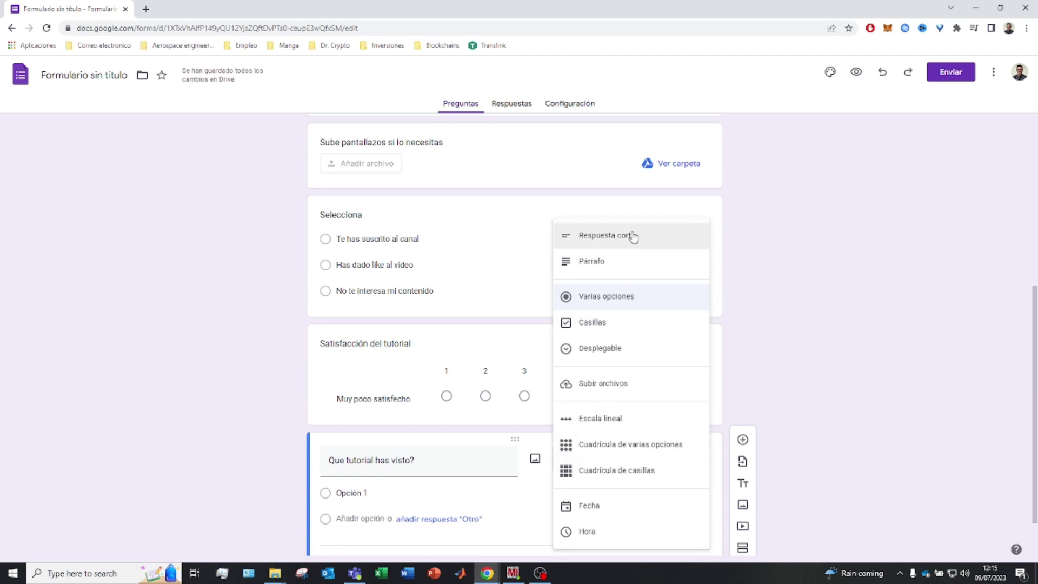
{"action": "left_click", "coordinate": [628, 252]}
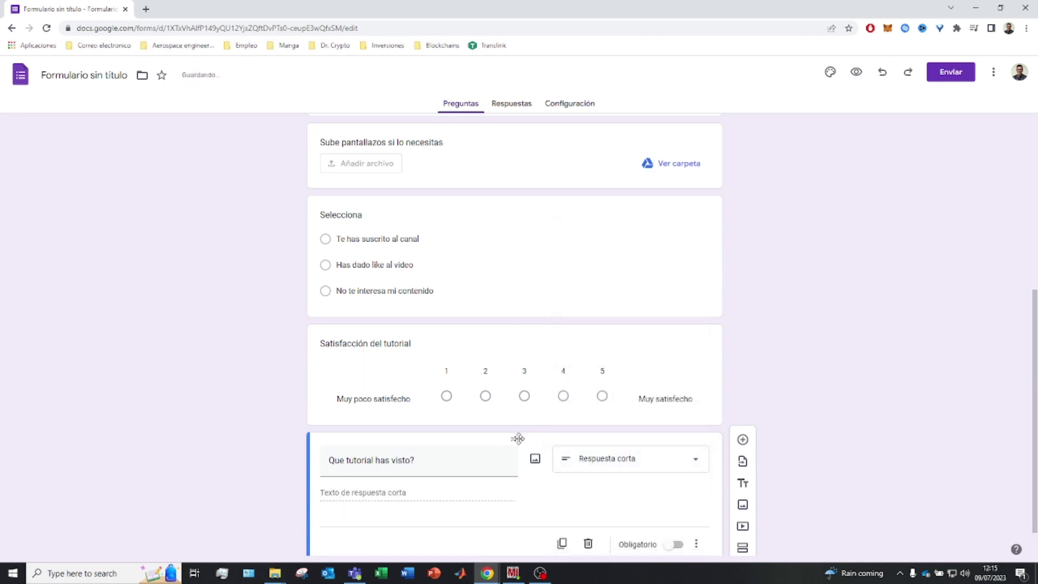
{"action": "left_click_drag", "start_coordinate": [516, 424], "coordinate": [511, 268]}
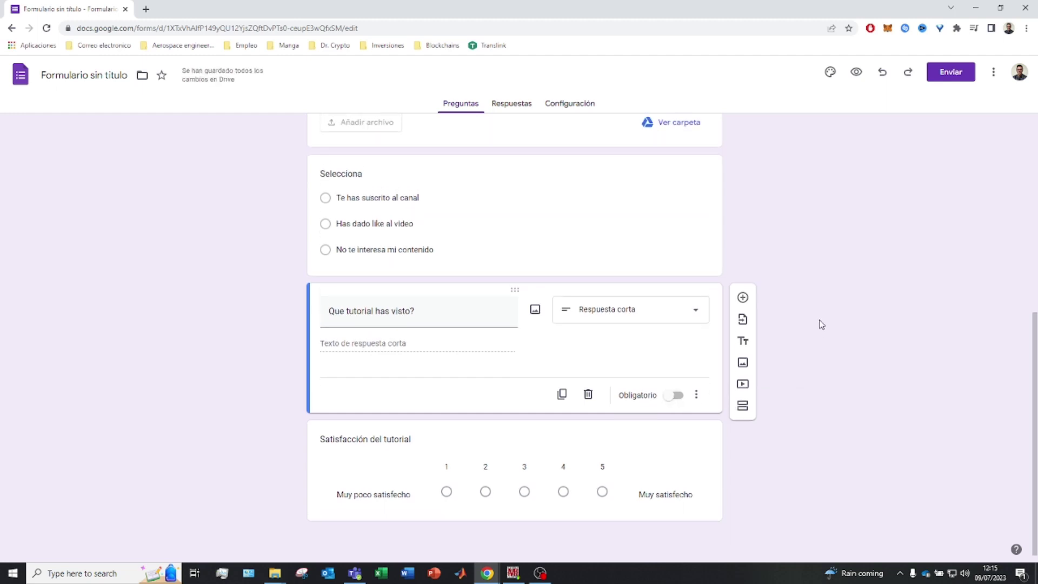
Step: Make the "Selecciona" question required
{"action": "scroll", "coordinate": [468, 309], "scroll_direction": "up", "scroll_amount": 7}
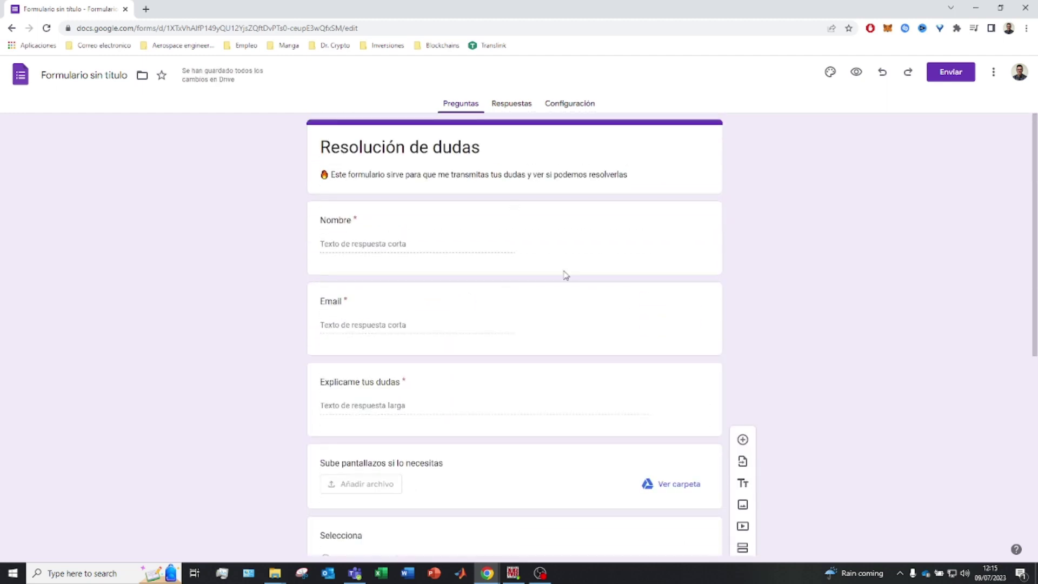
{"action": "scroll", "coordinate": [389, 241], "scroll_direction": "down", "scroll_amount": 1}
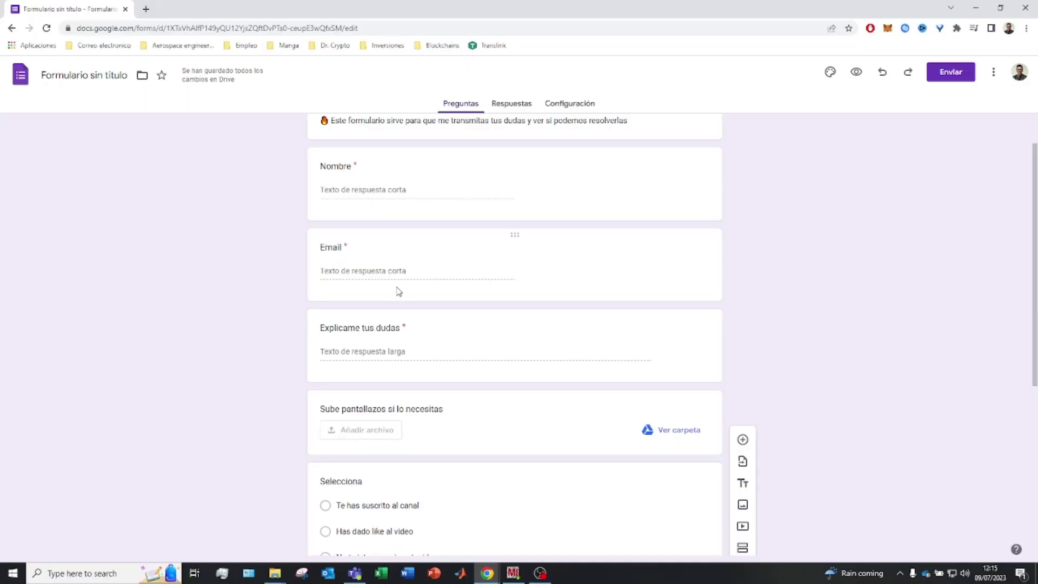
{"action": "scroll", "coordinate": [399, 292], "scroll_direction": "down", "scroll_amount": 2}
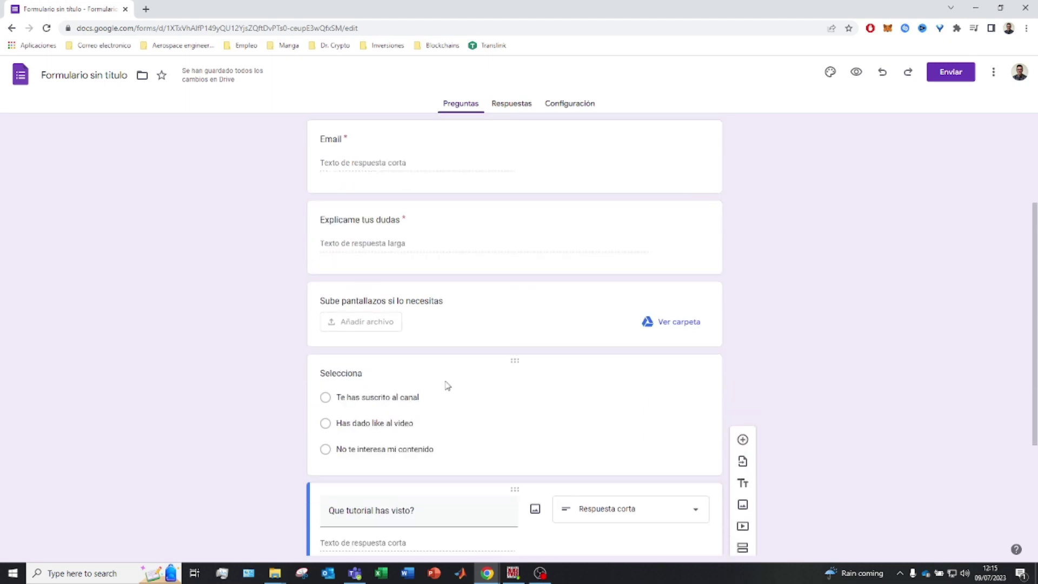
{"action": "scroll", "coordinate": [486, 389], "scroll_direction": "down", "scroll_amount": 3}
{"action": "left_click", "coordinate": [687, 270]}
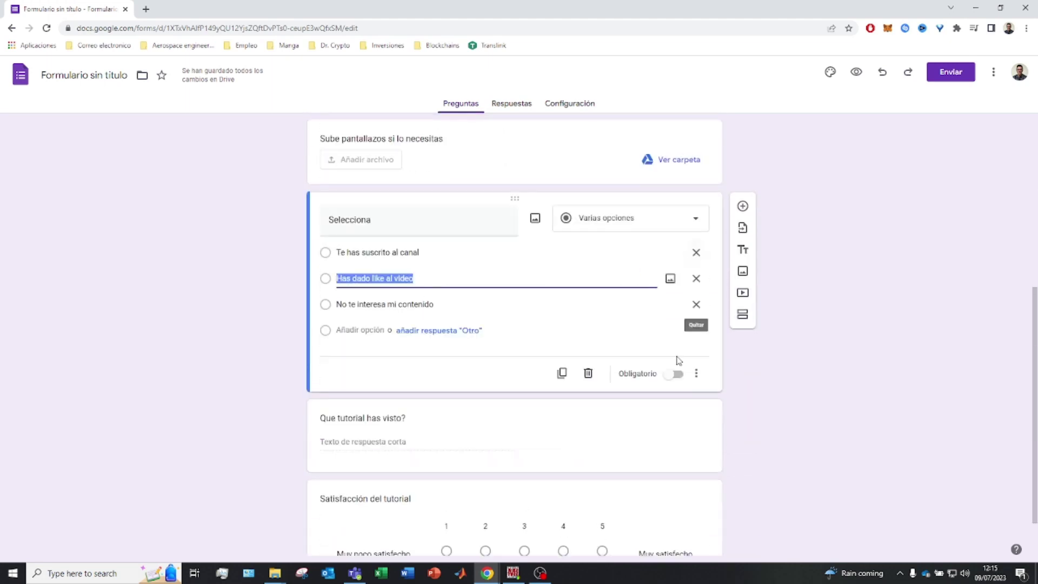
{"action": "left_click", "coordinate": [673, 374]}
{"action": "scroll", "coordinate": [475, 433], "scroll_direction": "down", "scroll_amount": 1}
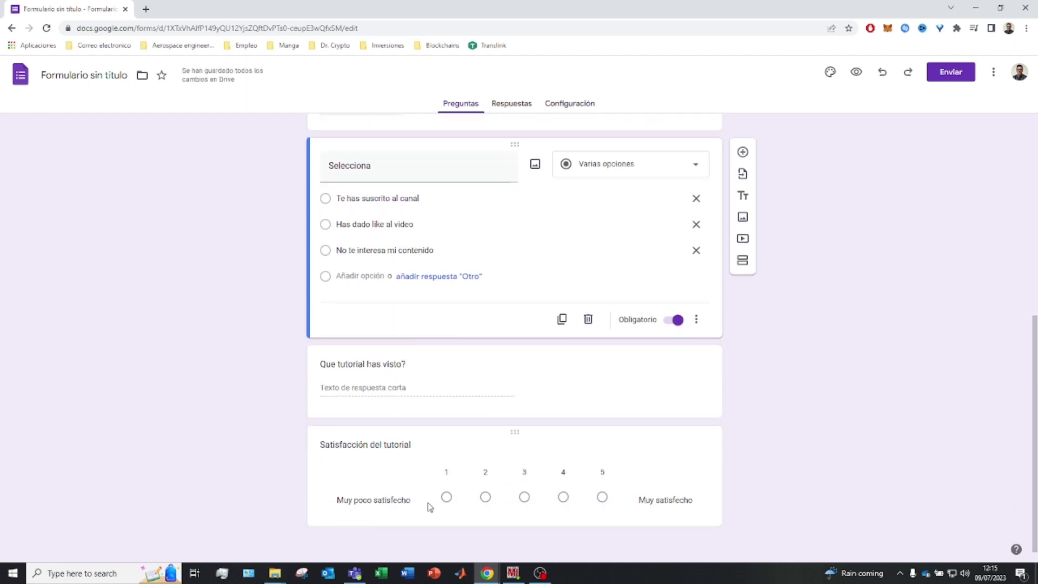
Step: Select the satisfaction scale question and review the form's questions and its responses section
{"action": "left_click", "coordinate": [679, 461]}
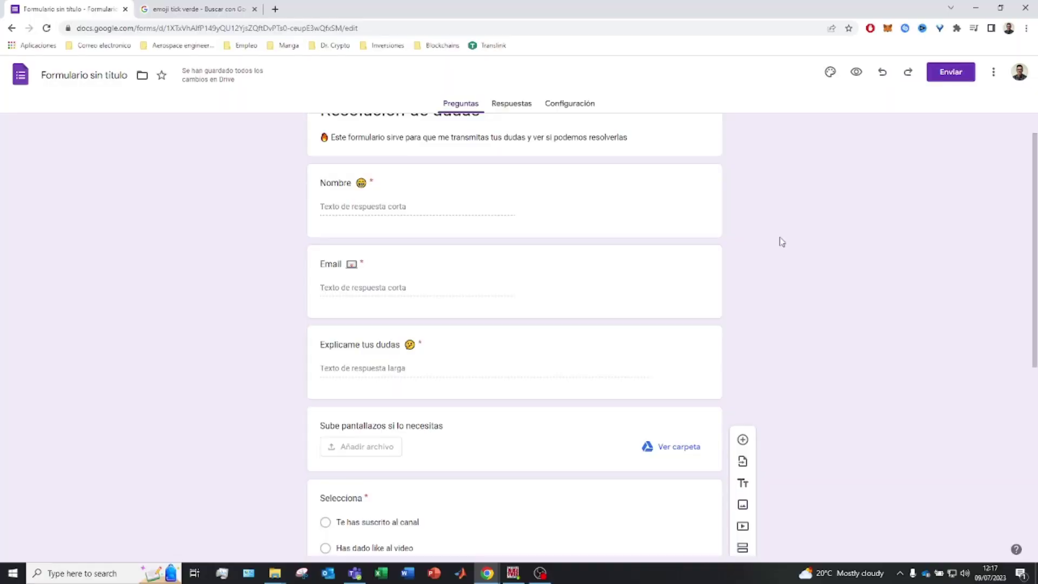
{"action": "scroll", "coordinate": [781, 241], "scroll_direction": "up", "scroll_amount": 1}
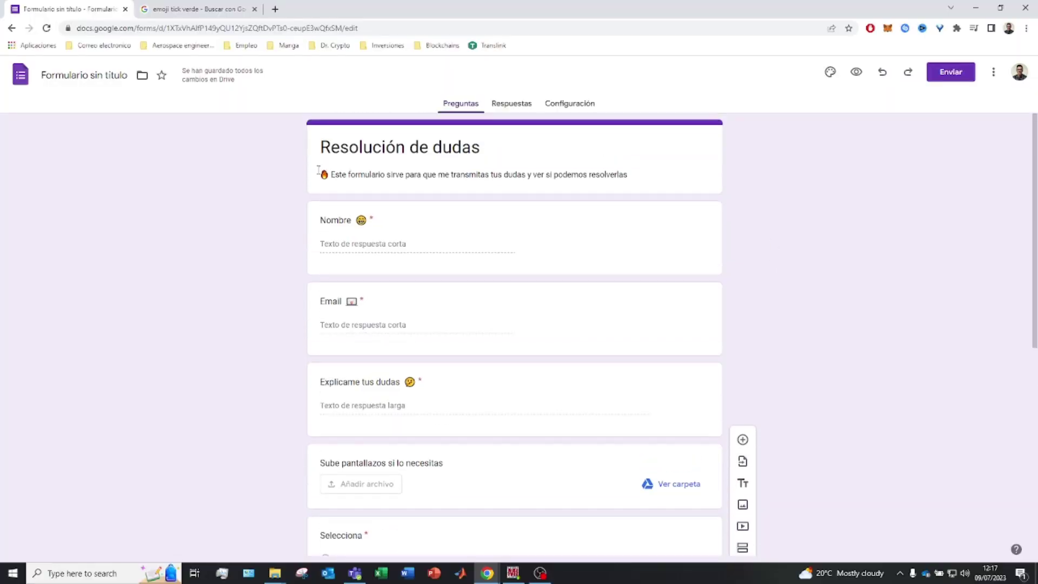
{"action": "scroll", "coordinate": [479, 317], "scroll_direction": "down", "scroll_amount": 2}
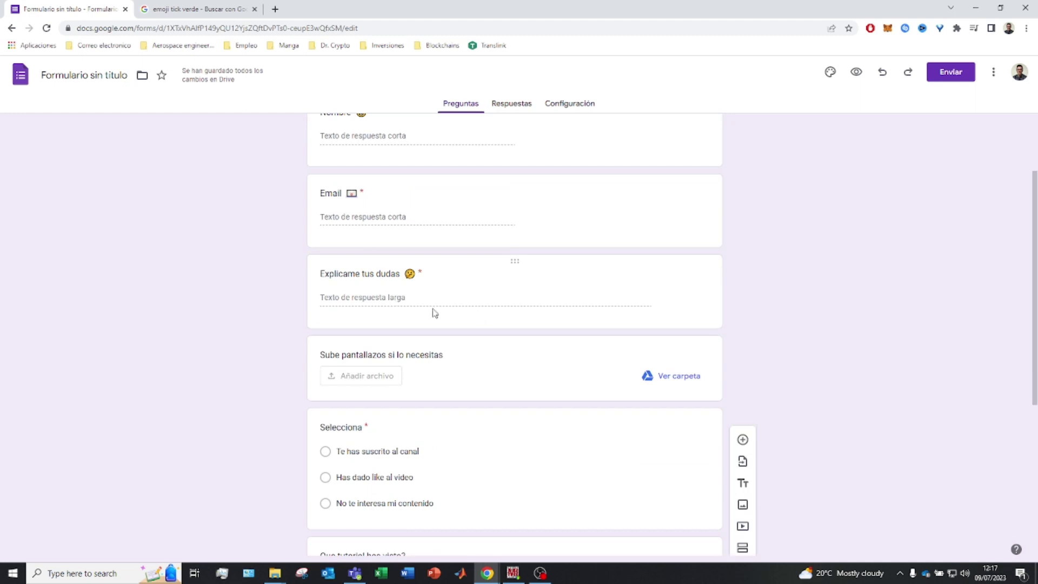
{"action": "scroll", "coordinate": [465, 269], "scroll_direction": "down", "scroll_amount": 5}
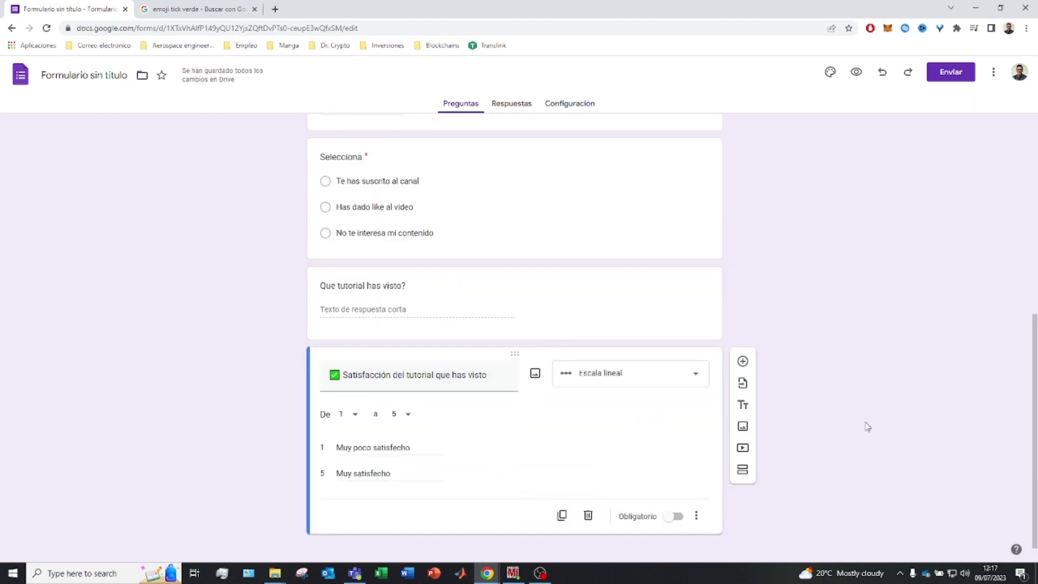
{"action": "scroll", "coordinate": [868, 426], "scroll_direction": "up", "scroll_amount": 1}
{"action": "scroll", "coordinate": [747, 373], "scroll_direction": "up", "scroll_amount": 6}
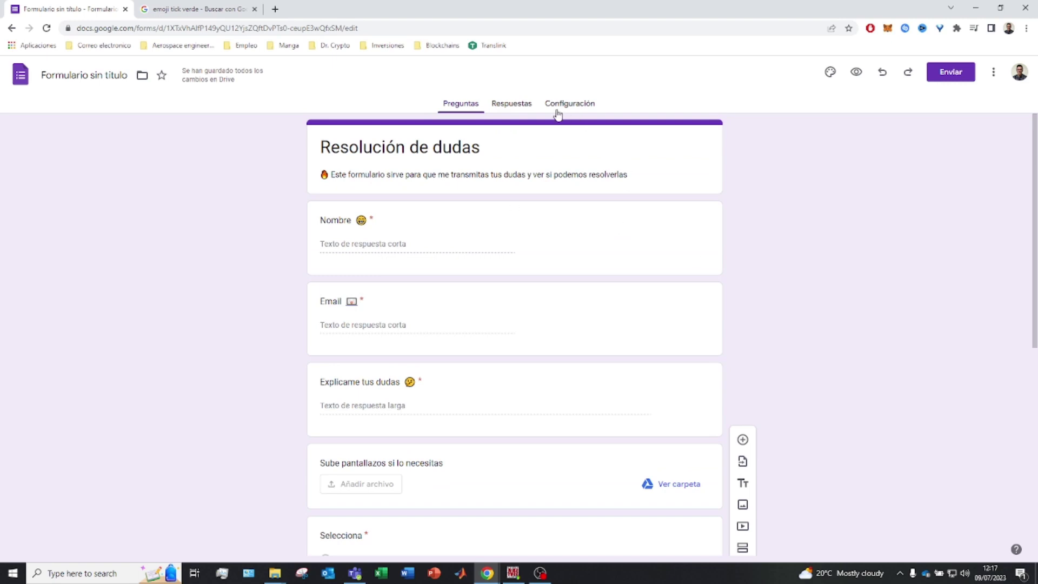
{"action": "left_click", "coordinate": [516, 103]}
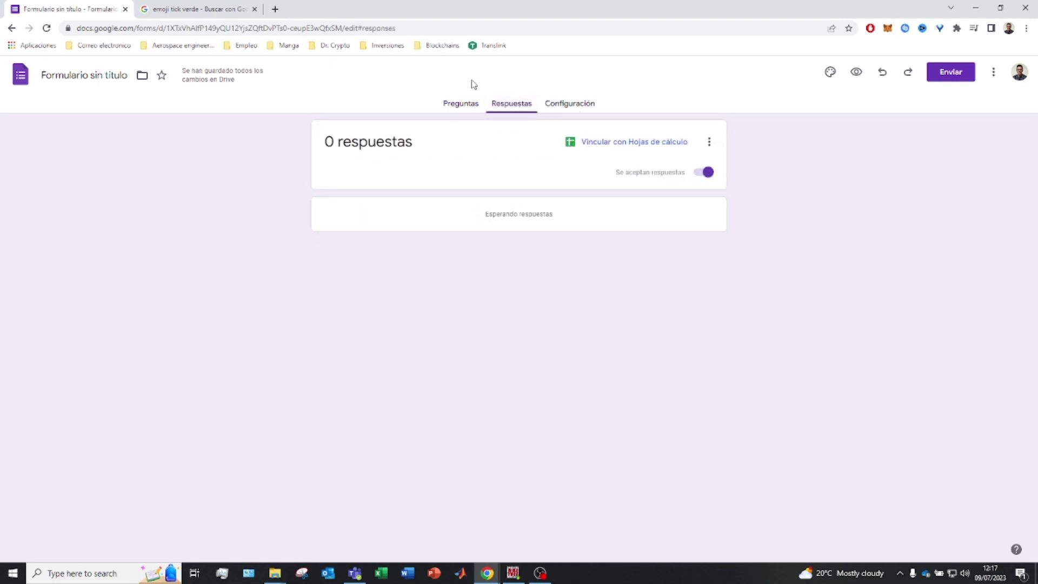
{"action": "left_click", "coordinate": [469, 103]}
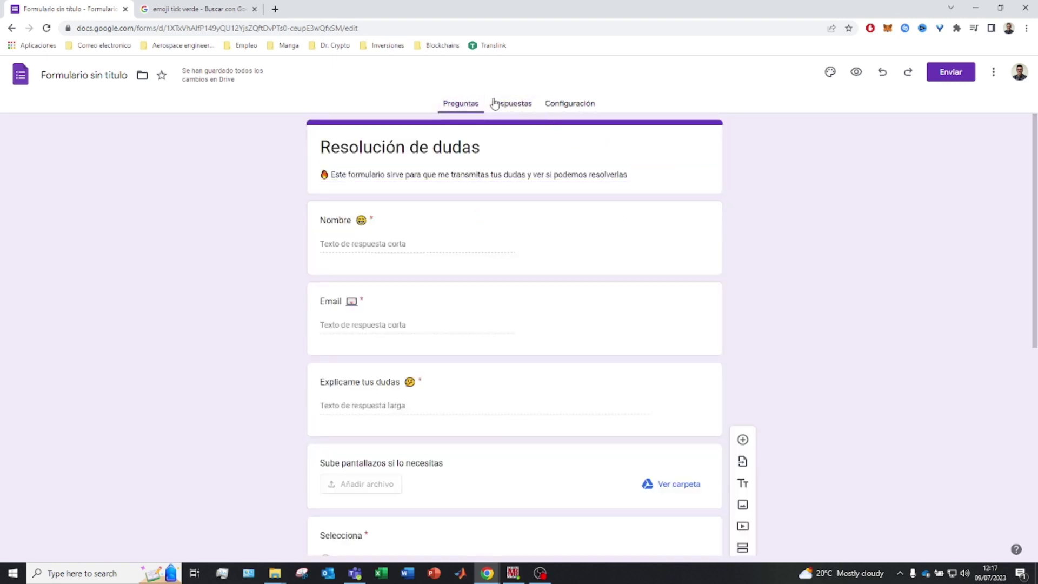
Step: In the form settings, allow respondents to modify their answers after submission (Permitir modificar las respuestas) and check the upload size limit options
{"action": "left_click", "coordinate": [568, 103]}
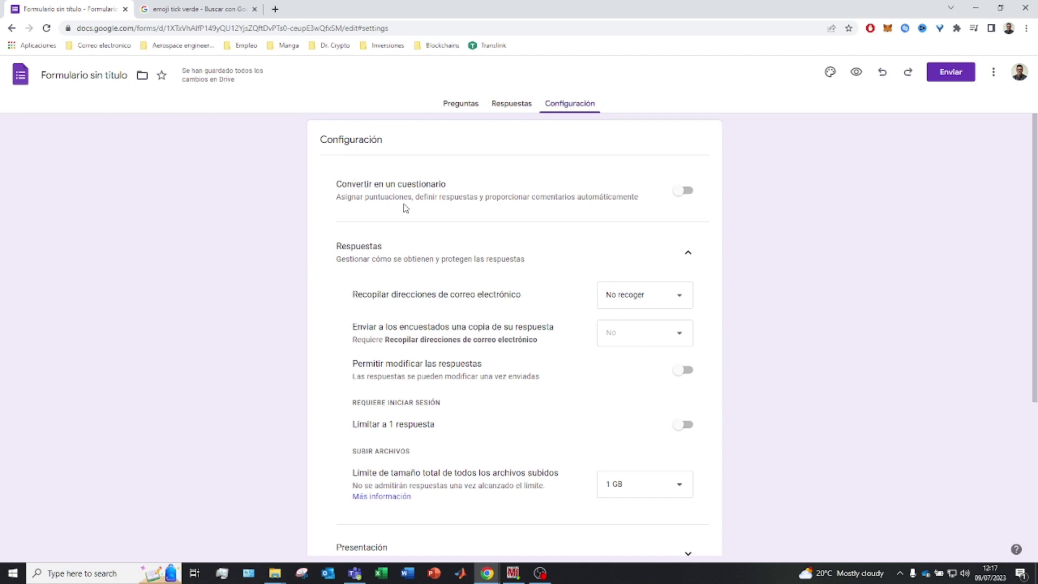
{"action": "scroll", "coordinate": [465, 225], "scroll_direction": "down", "scroll_amount": 1}
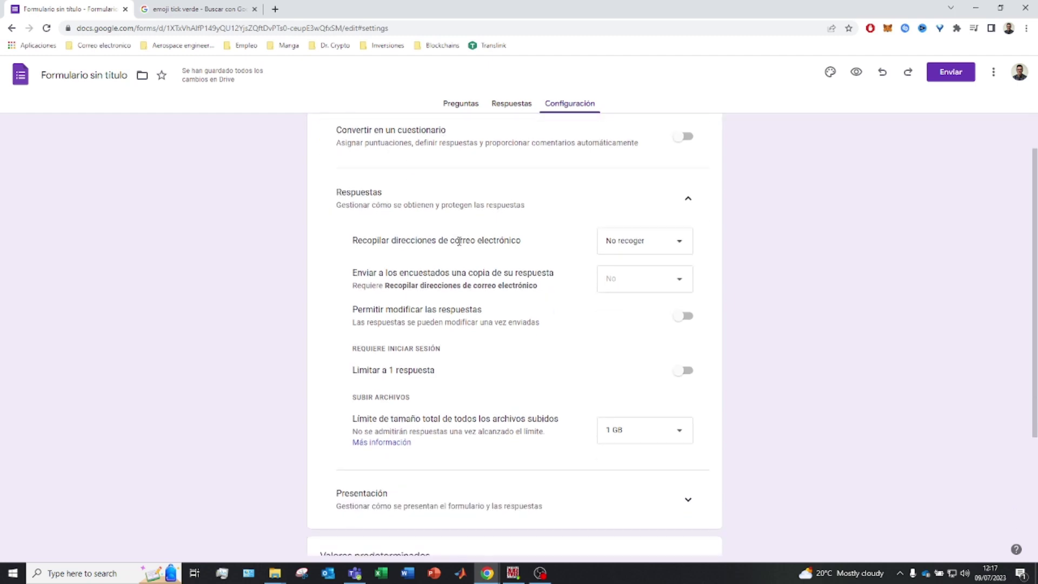
{"action": "left_click", "coordinate": [675, 251]}
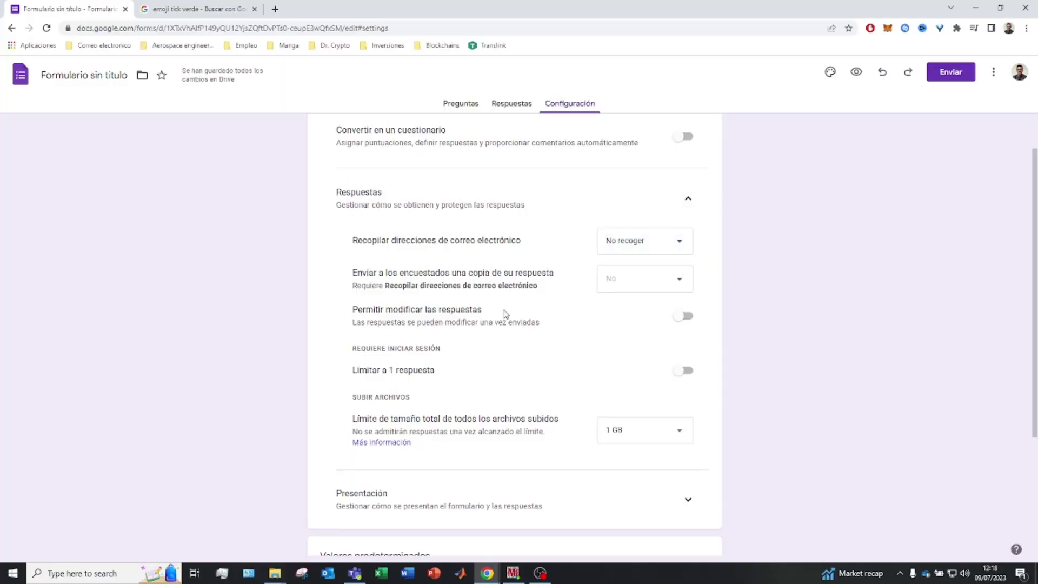
{"action": "left_click", "coordinate": [682, 316]}
{"action": "left_click", "coordinate": [630, 427]}
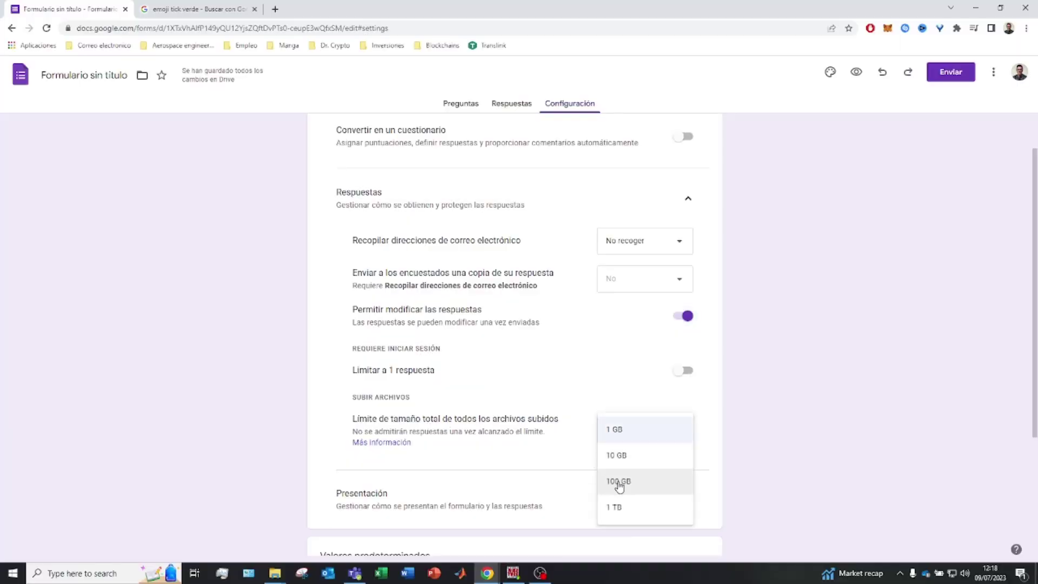
{"action": "left_click", "coordinate": [807, 422]}
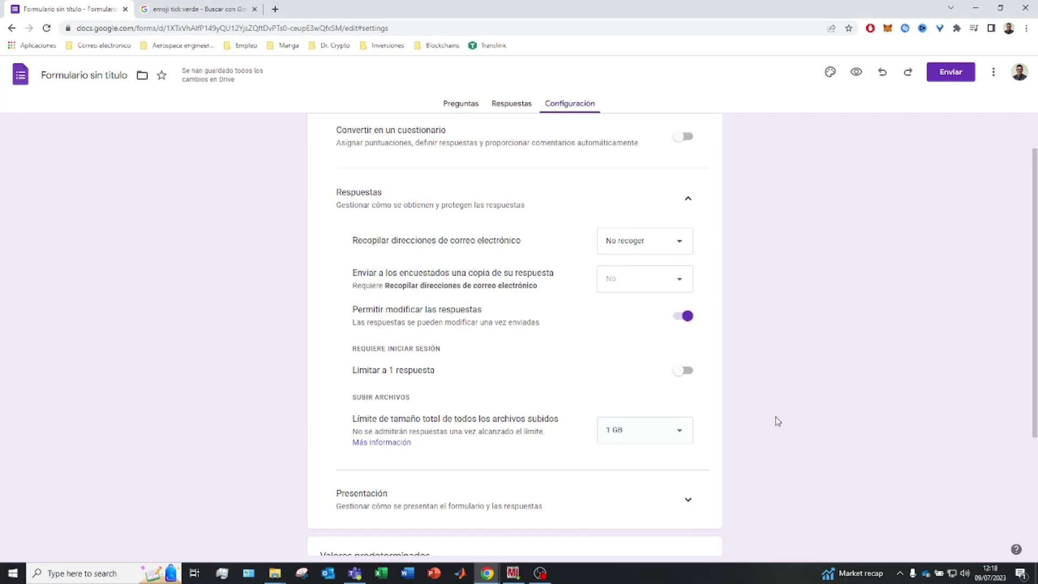
Step: Expand the Presentación settings and turn on the progress bar (Mostrar barra de progreso)
{"action": "scroll", "coordinate": [690, 410], "scroll_direction": "down", "scroll_amount": 3}
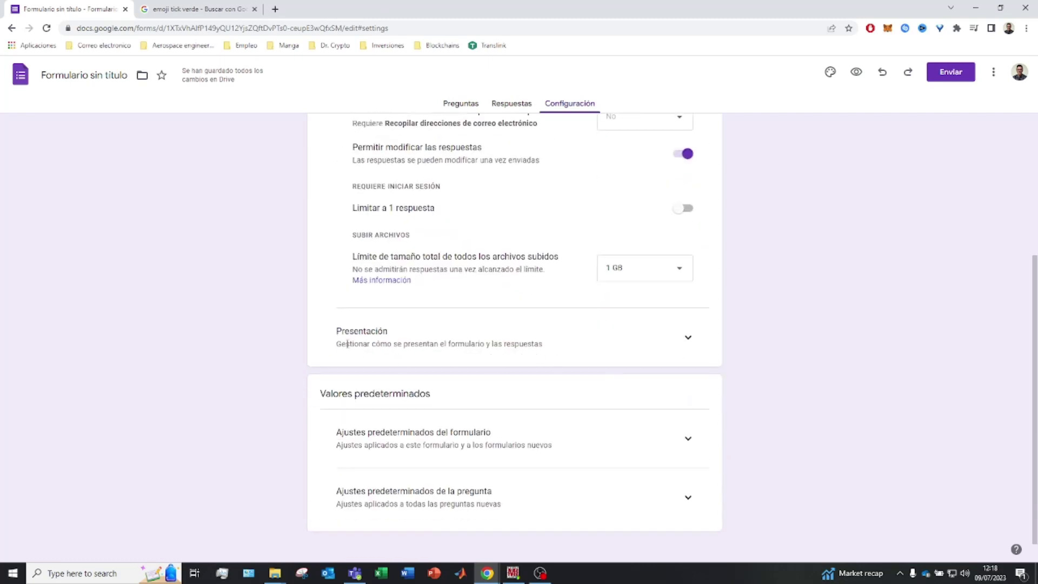
{"action": "left_click_drag", "start_coordinate": [439, 347], "coordinate": [534, 348]}
{"action": "left_click", "coordinate": [694, 350]}
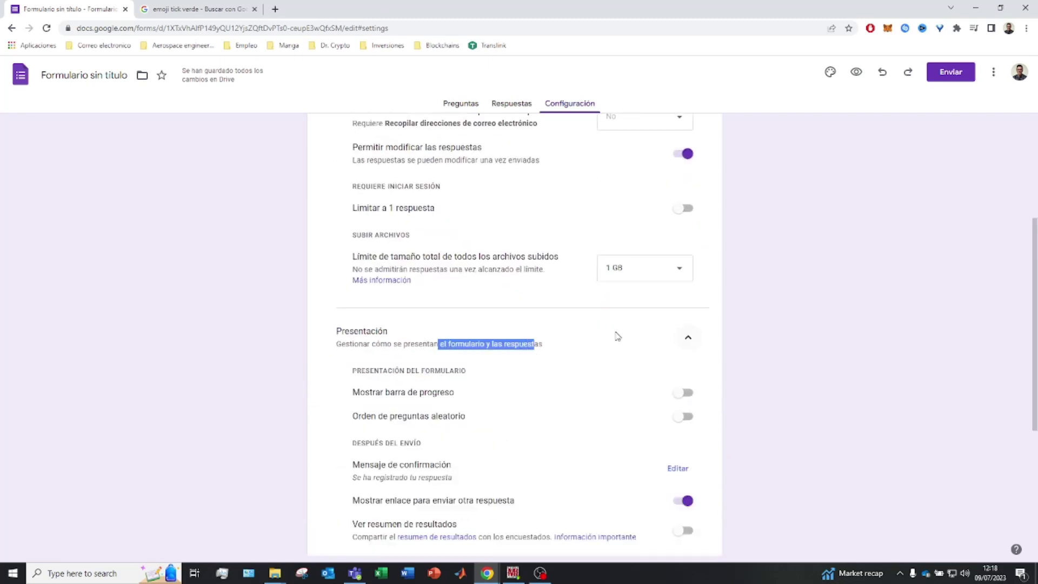
{"action": "scroll", "coordinate": [433, 372], "scroll_direction": "down", "scroll_amount": 1}
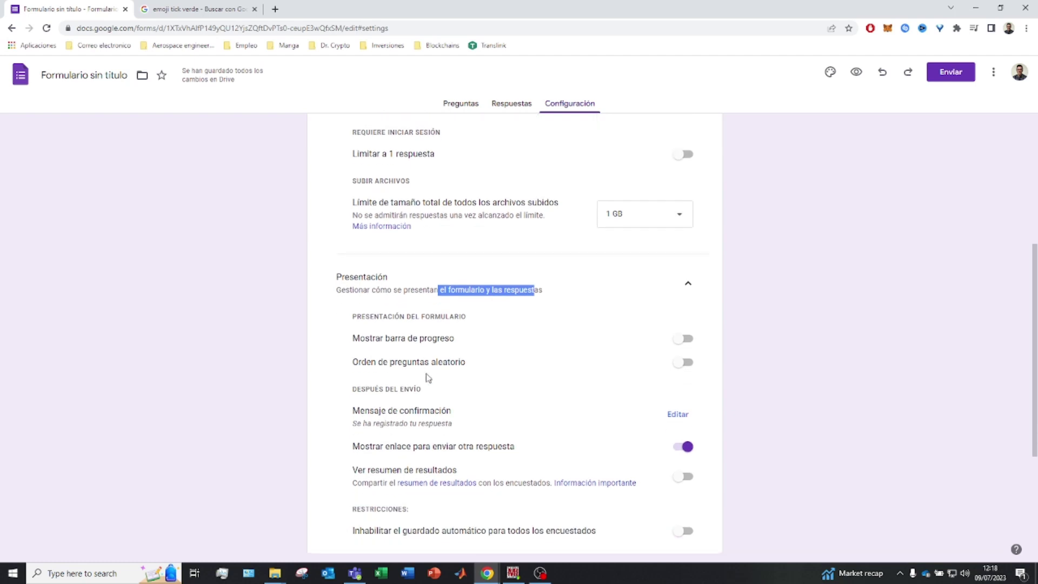
{"action": "left_click", "coordinate": [684, 339]}
Step: Set the confirmation message to "Respuesta enviada correctamente (SUSCRIBETE 🏆)" and enable sharing the results summary (Ver resumen de resultados)
{"action": "scroll", "coordinate": [557, 366], "scroll_direction": "down", "scroll_amount": 2}
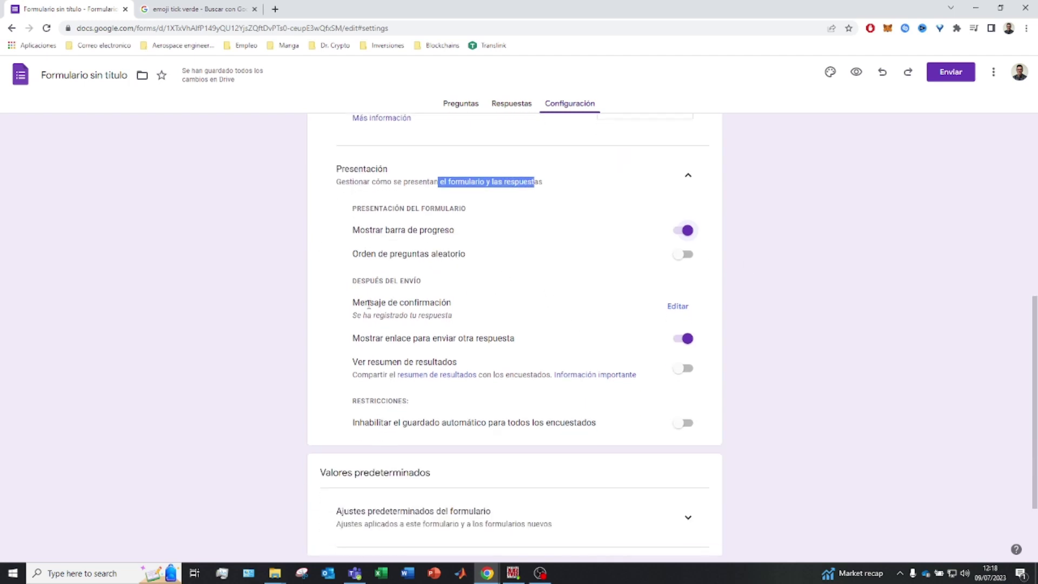
{"action": "left_click", "coordinate": [678, 306]}
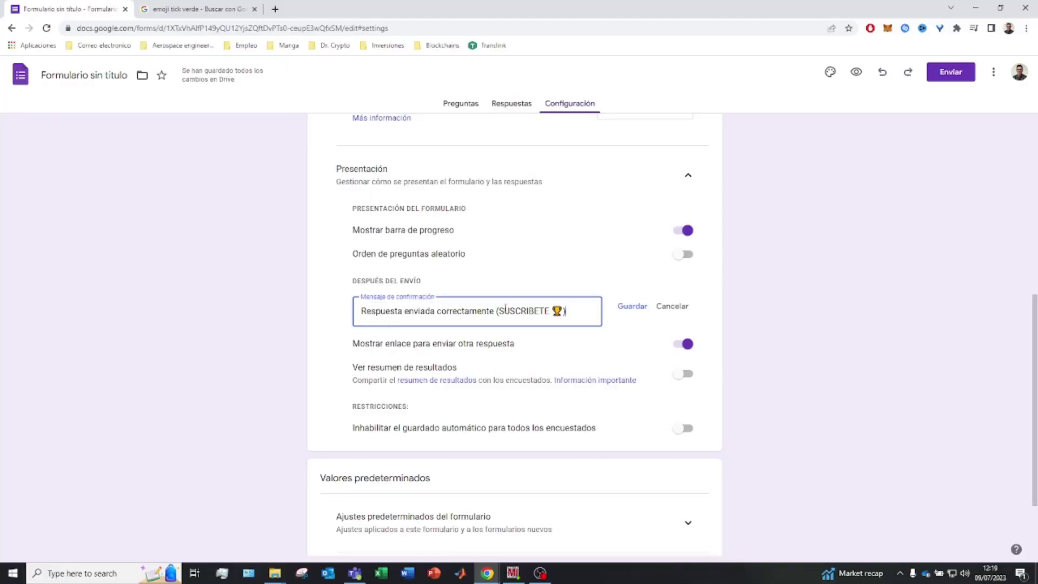
{"action": "left_click", "coordinate": [625, 313]}
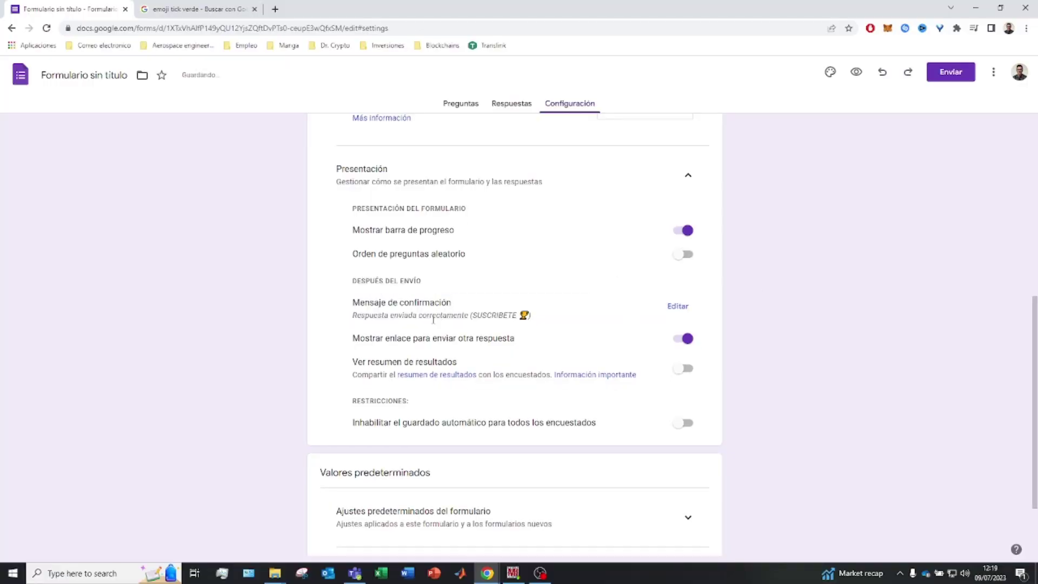
{"action": "scroll", "coordinate": [433, 319], "scroll_direction": "down", "scroll_amount": 1}
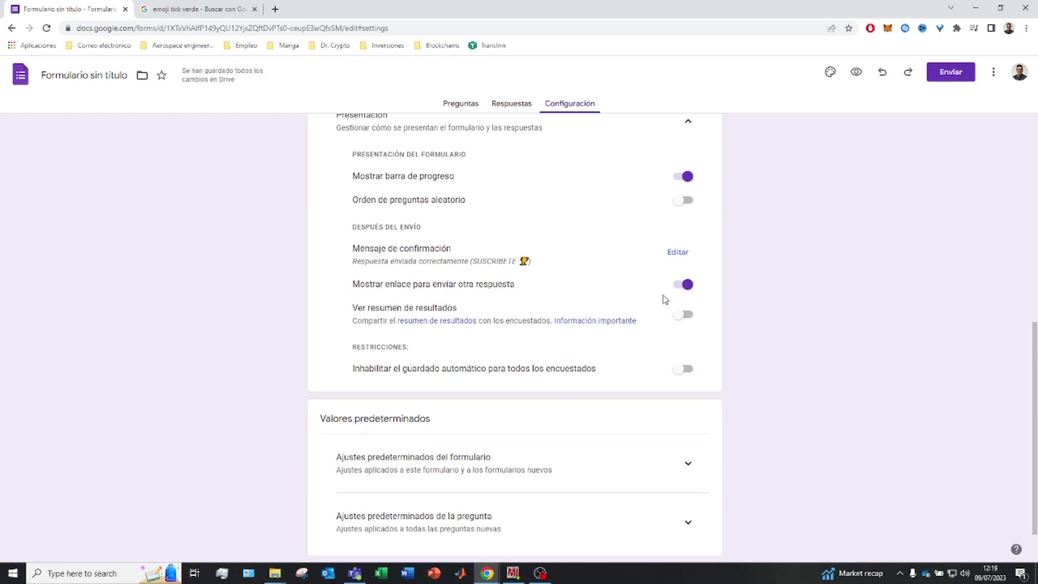
{"action": "left_click", "coordinate": [695, 316]}
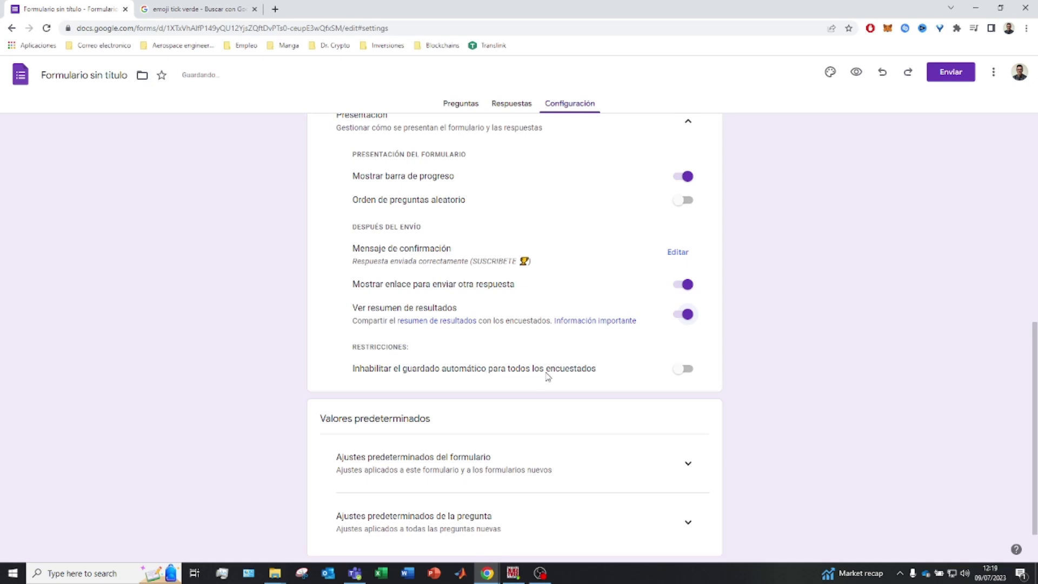
Step: Examine the form's default settings, including the choices for registering email addresses by default
{"action": "scroll", "coordinate": [702, 384], "scroll_direction": "down", "scroll_amount": 1}
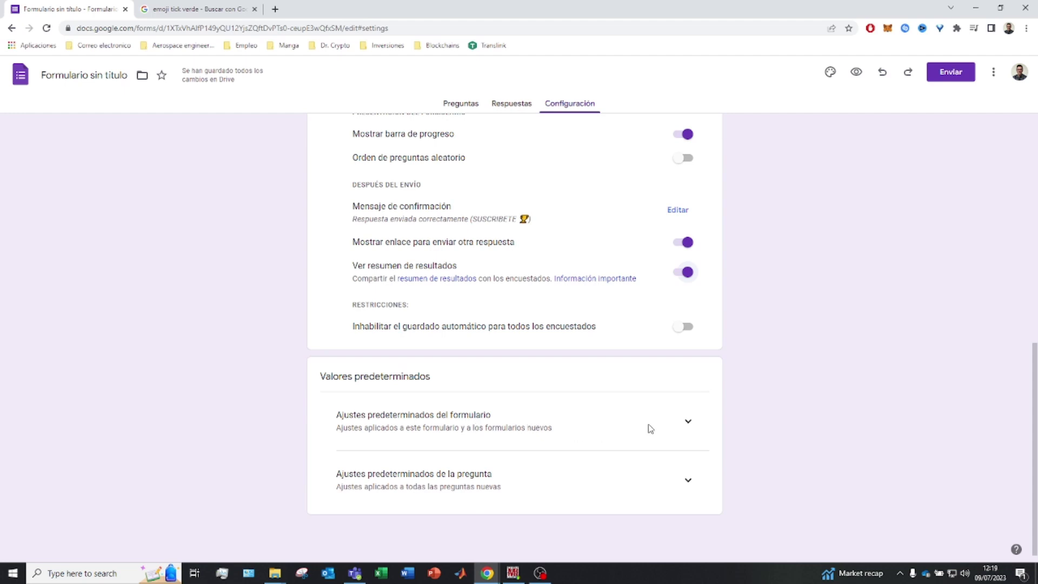
{"action": "left_click", "coordinate": [688, 427]}
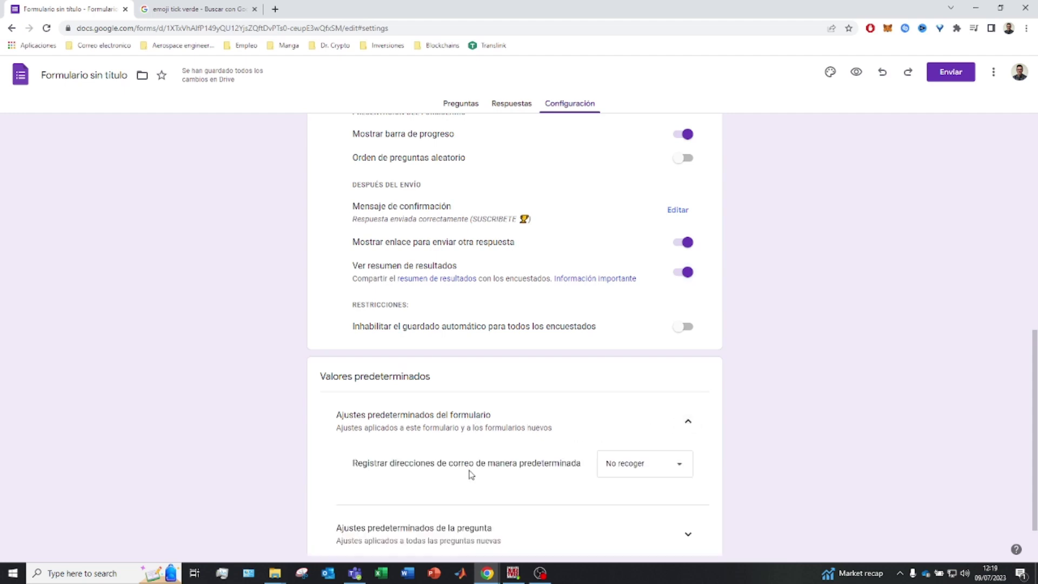
{"action": "left_click", "coordinate": [627, 473]}
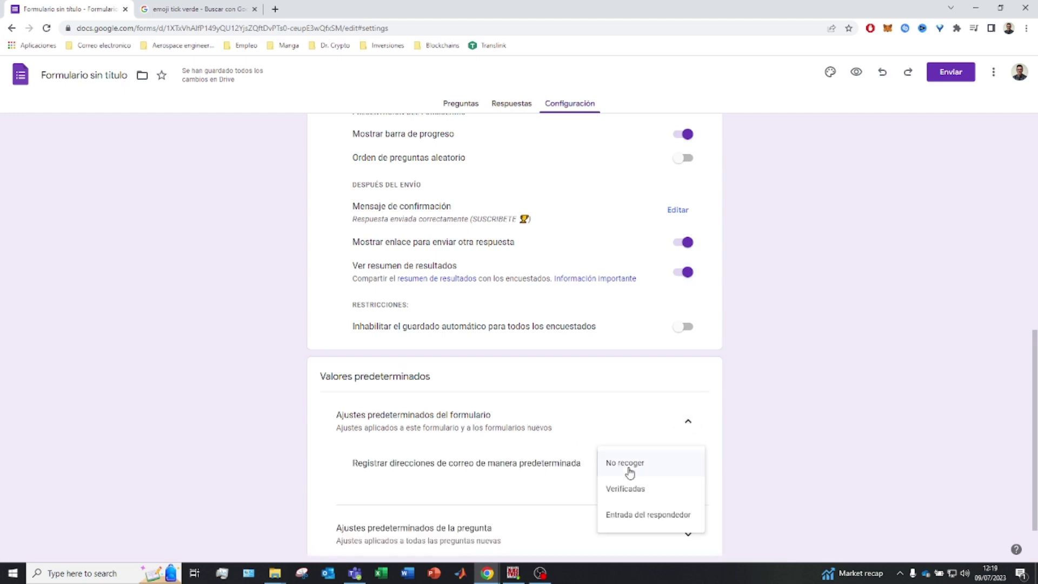
{"action": "left_click", "coordinate": [630, 473]}
{"action": "scroll", "coordinate": [562, 463], "scroll_direction": "down", "scroll_amount": 1}
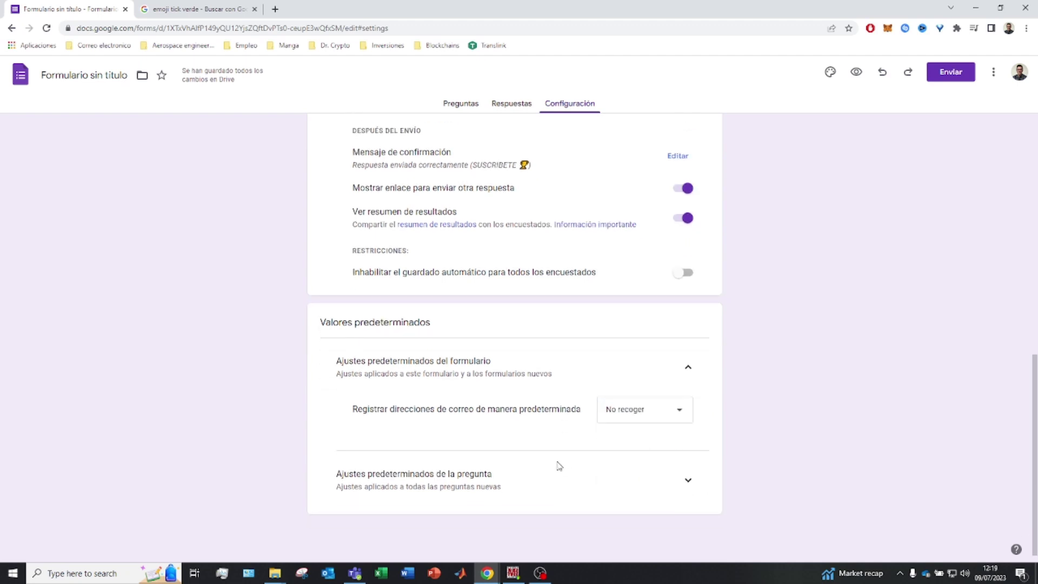
{"action": "scroll", "coordinate": [588, 423], "scroll_direction": "up", "scroll_amount": 12}
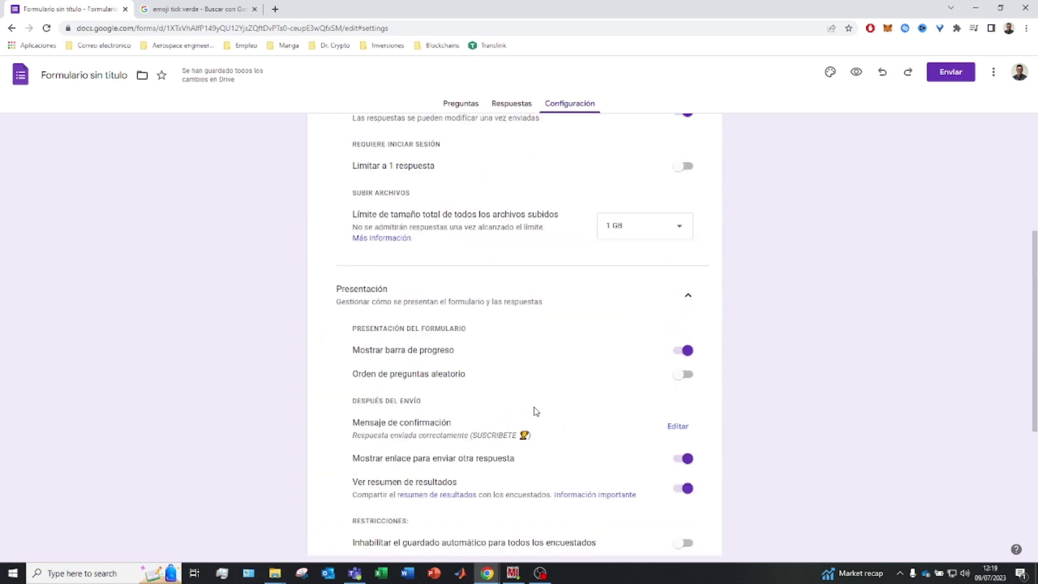
Step: Return to the questions and preview the form as respondents see it, checking the required-question note and every question through the satisfaction scale
{"action": "left_click", "coordinate": [450, 103]}
{"action": "scroll", "coordinate": [746, 306], "scroll_direction": "down", "scroll_amount": 7}
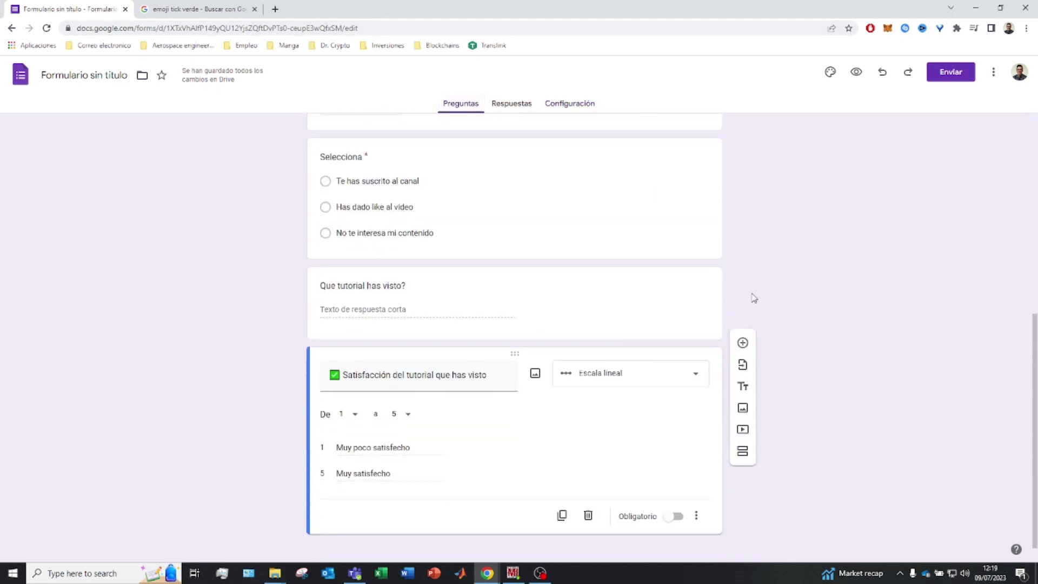
{"action": "scroll", "coordinate": [751, 293], "scroll_direction": "up", "scroll_amount": 7}
{"action": "scroll", "coordinate": [771, 318], "scroll_direction": "up", "scroll_amount": 1}
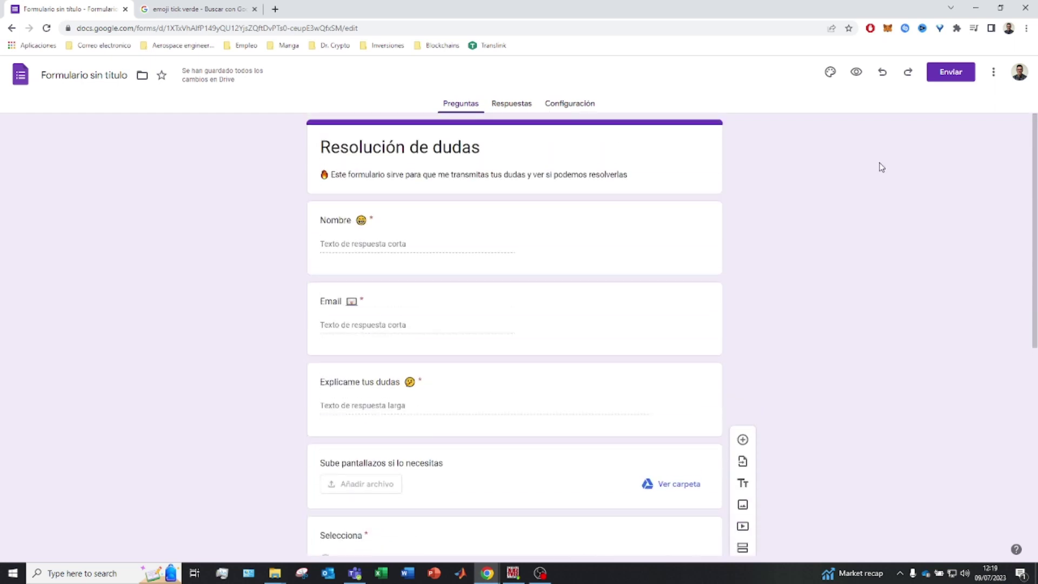
{"action": "left_click", "coordinate": [852, 78]}
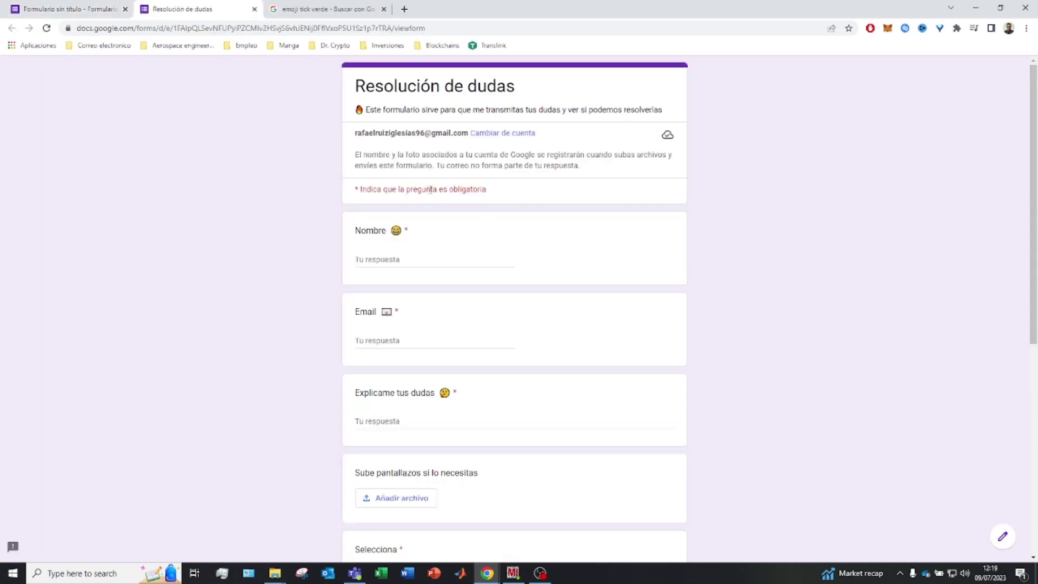
{"action": "left_click_drag", "start_coordinate": [356, 188], "coordinate": [493, 194]}
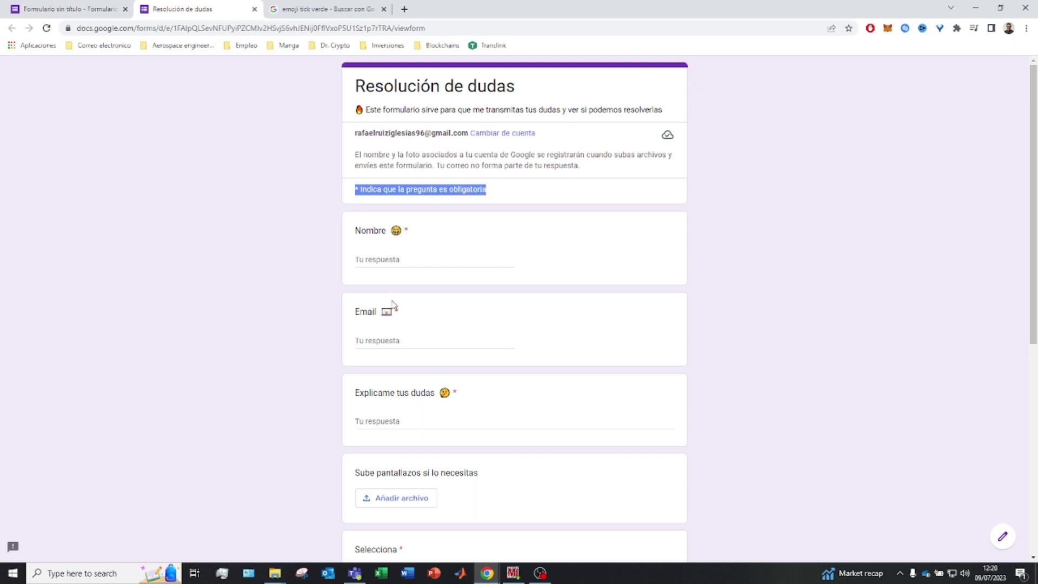
{"action": "scroll", "coordinate": [393, 304], "scroll_direction": "down", "scroll_amount": 4}
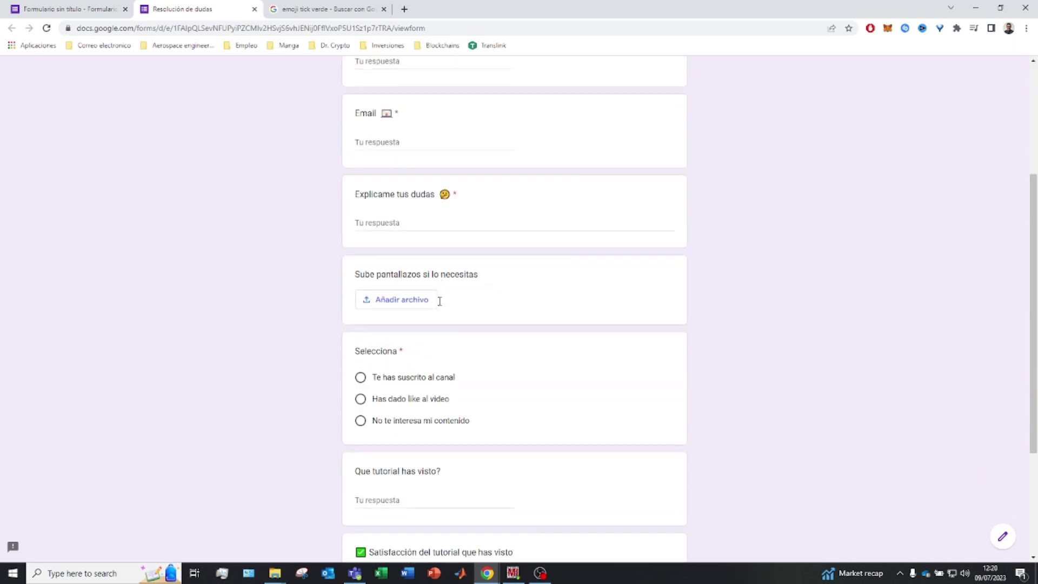
{"action": "scroll", "coordinate": [439, 301], "scroll_direction": "down", "scroll_amount": 2}
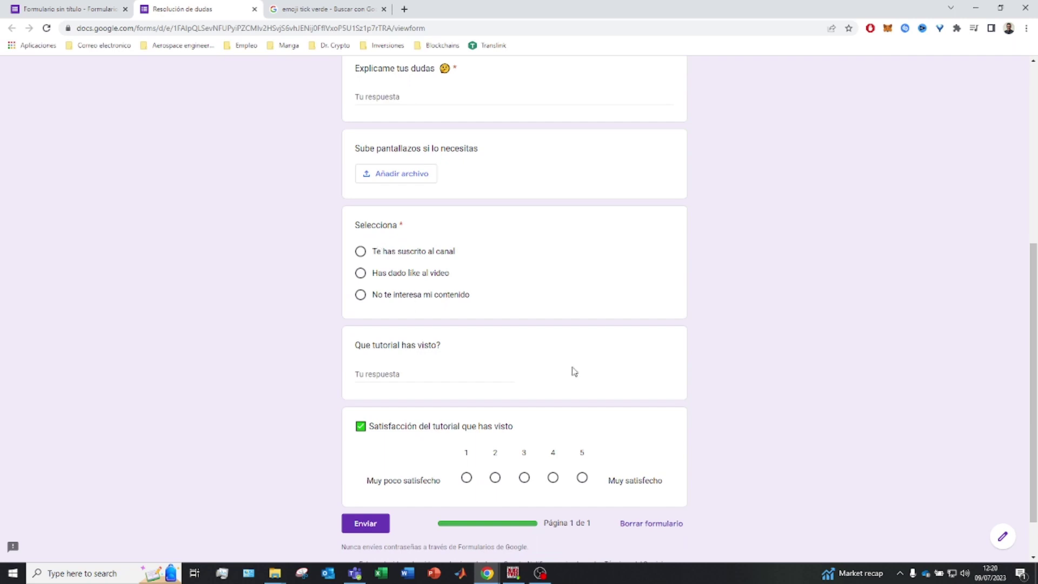
{"action": "scroll", "coordinate": [581, 357], "scroll_direction": "down", "scroll_amount": 1}
{"action": "scroll", "coordinate": [593, 338], "scroll_direction": "up", "scroll_amount": 7}
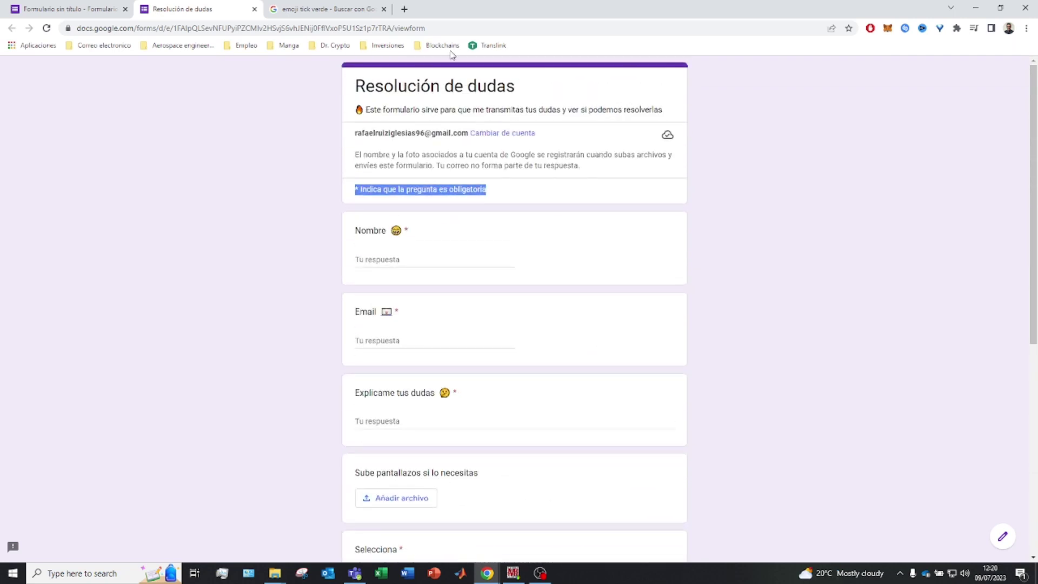
Step: Return to the form editor and examine the theme options, including the fonts available for the header text
{"action": "left_click", "coordinate": [115, 5]}
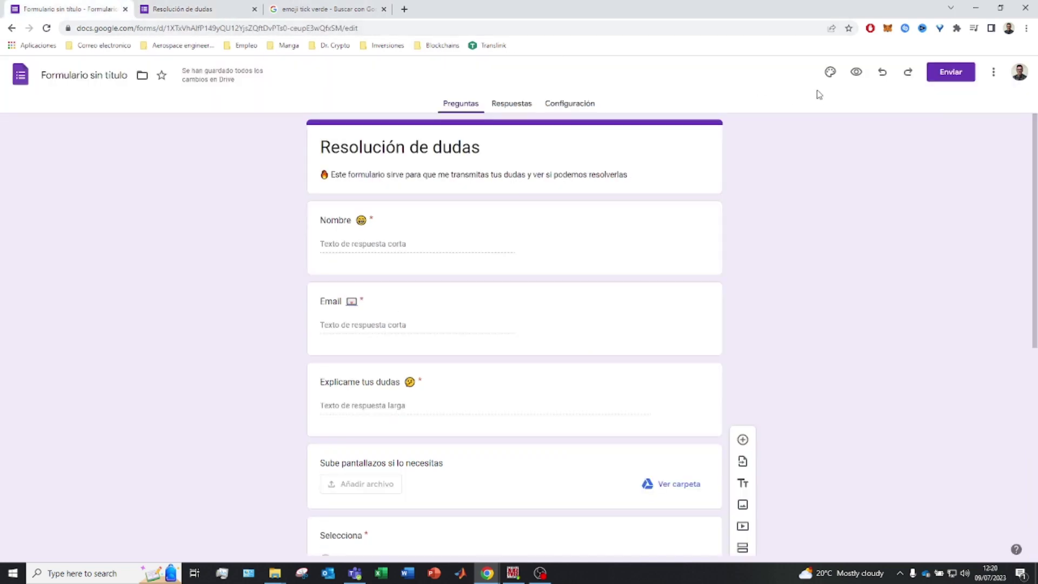
{"action": "left_click", "coordinate": [830, 72]}
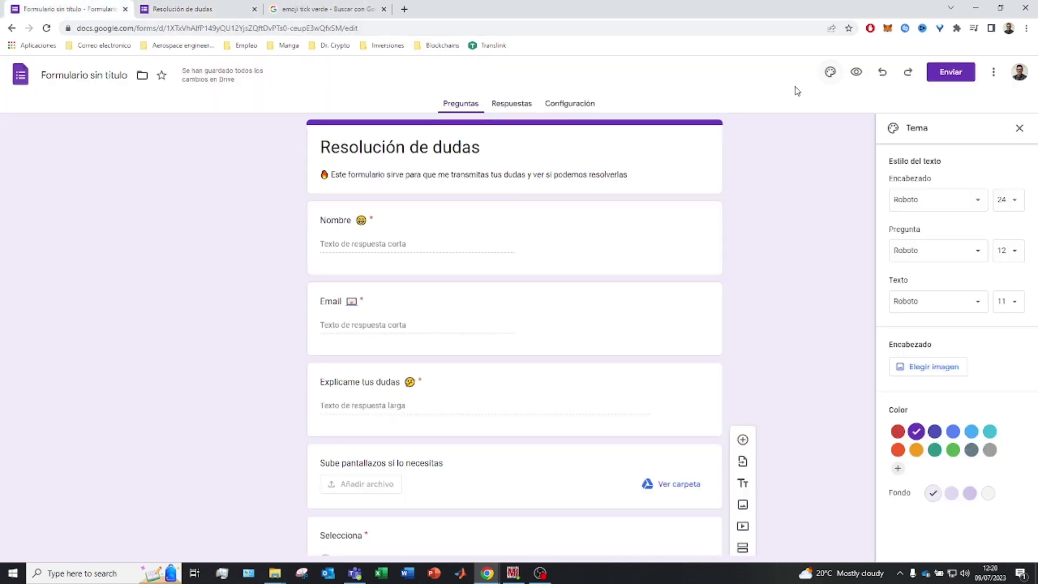
{"action": "left_click", "coordinate": [945, 201]}
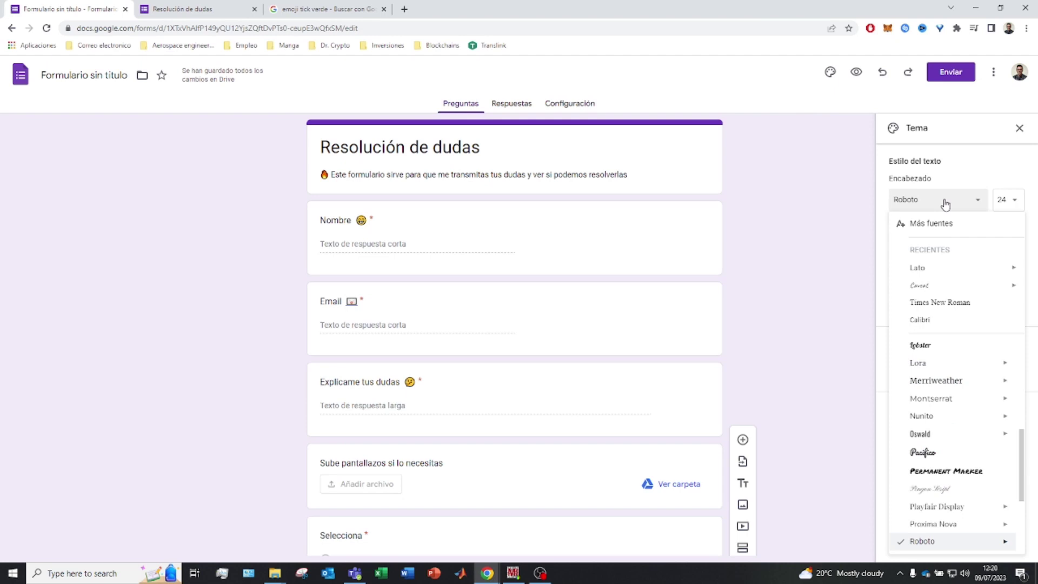
{"action": "left_click", "coordinate": [858, 192]}
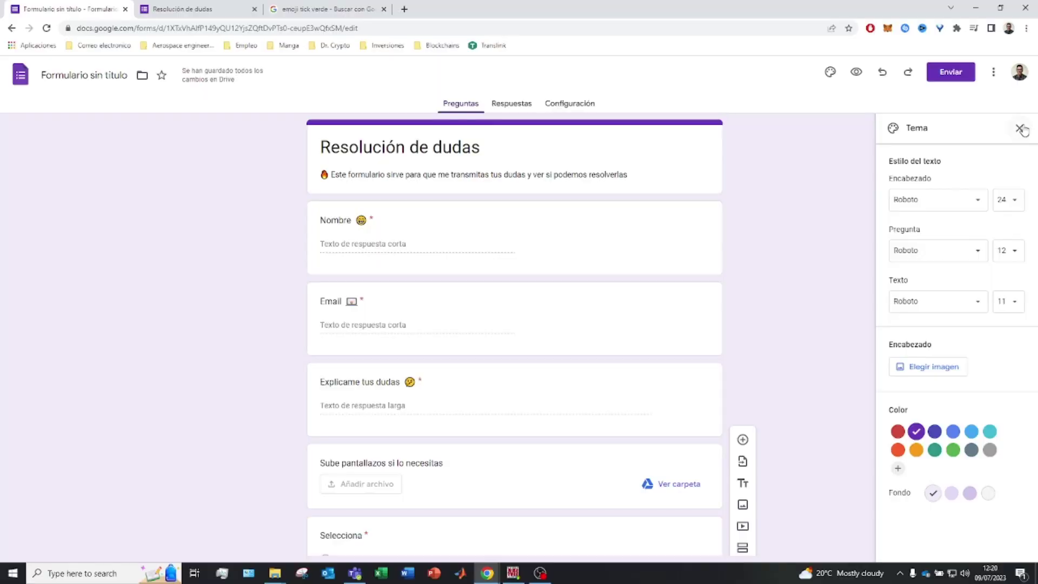
{"action": "left_click", "coordinate": [1022, 126]}
Step: Choose to send the form by link, shorten its URL (Acortar URL) and copy the shortened link
{"action": "left_click", "coordinate": [966, 72]}
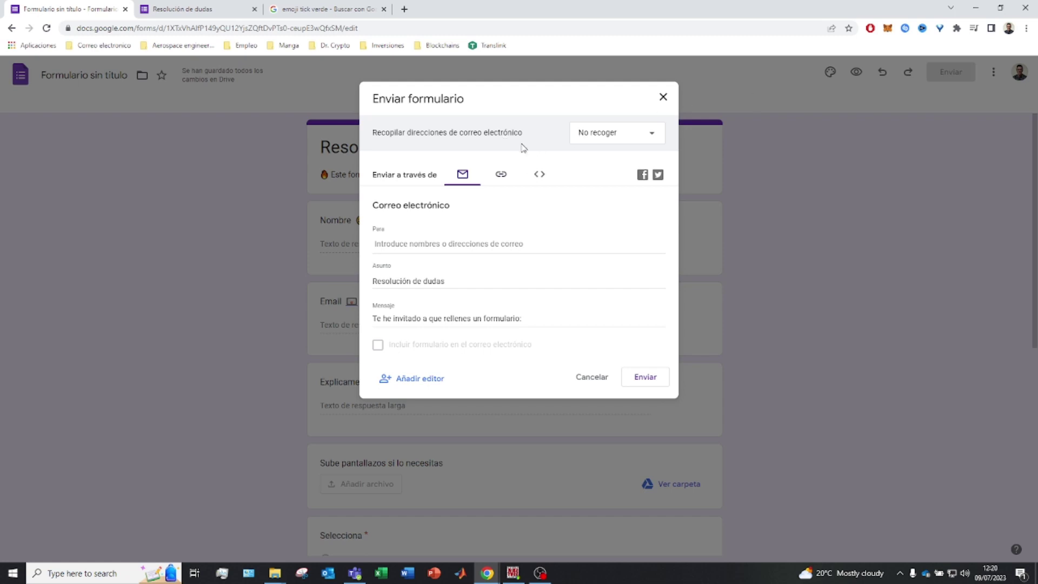
{"action": "left_click", "coordinate": [504, 175]}
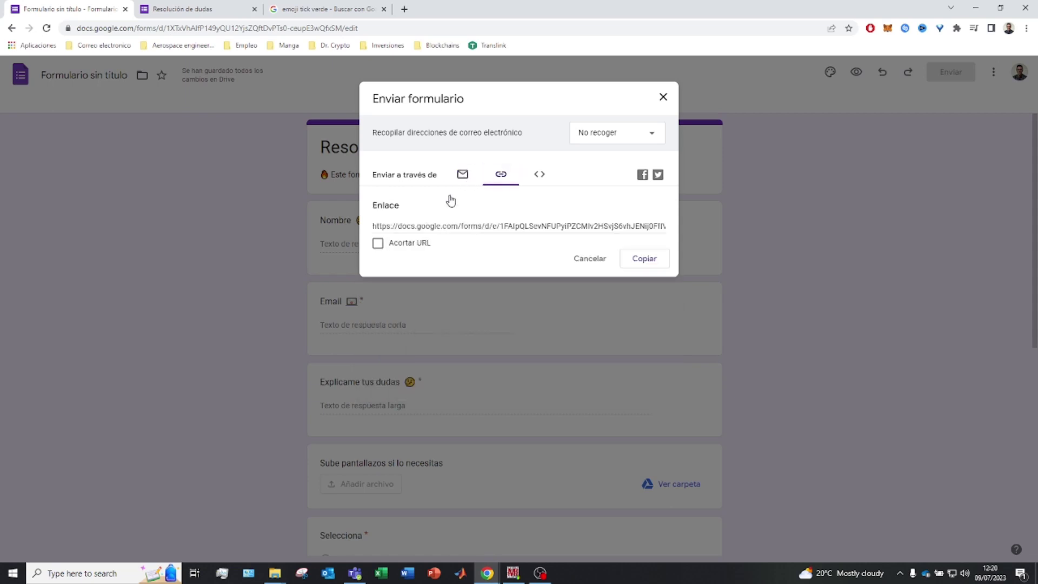
{"action": "left_click", "coordinate": [379, 244]}
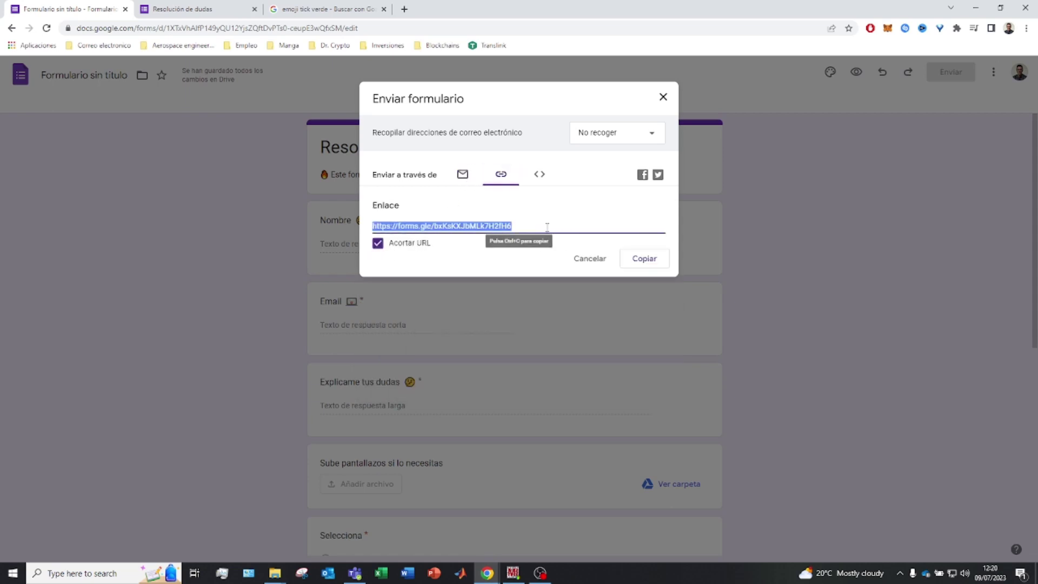
{"action": "left_click", "coordinate": [641, 260]}
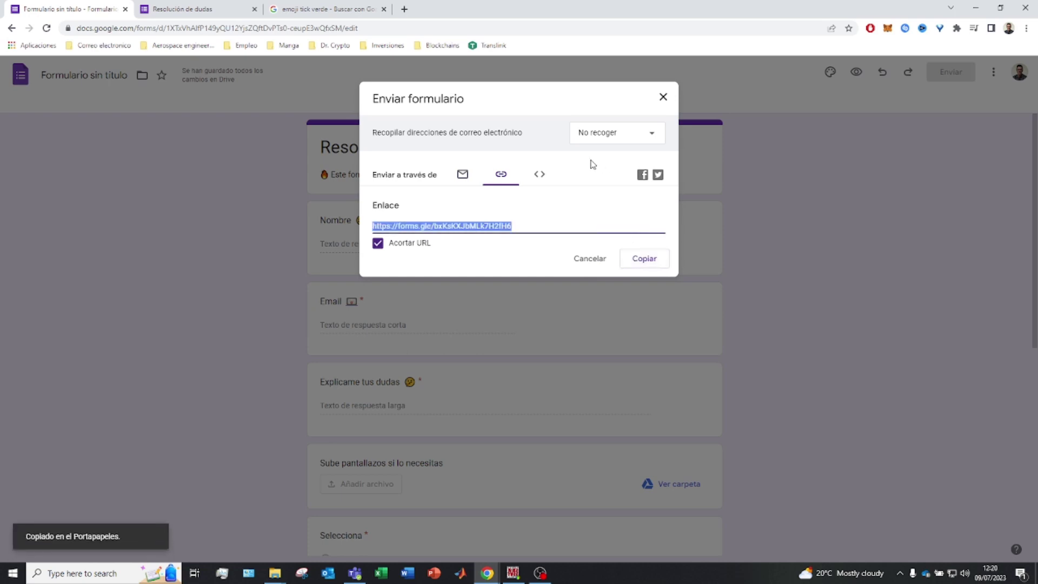
Step: Open the copied short form link in a new browser tab to check the respondent's view
{"action": "left_click", "coordinate": [405, 9]}
{"action": "type", "text": "https://forms.gle/bxKsKXJbMLk7H2fH6"}
{"action": "key", "text": "Return"}
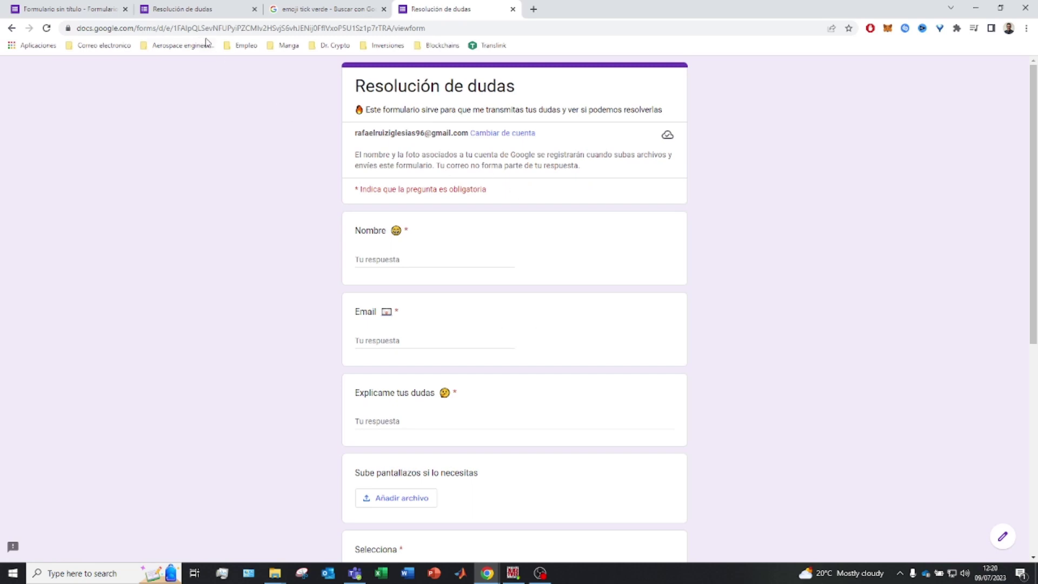
Step: Return to the form's sending options and examine the HTML embedding (Insertar HTML) and email (Correo electrónico) methods
{"action": "left_click", "coordinate": [70, 9]}
{"action": "left_click", "coordinate": [539, 181]}
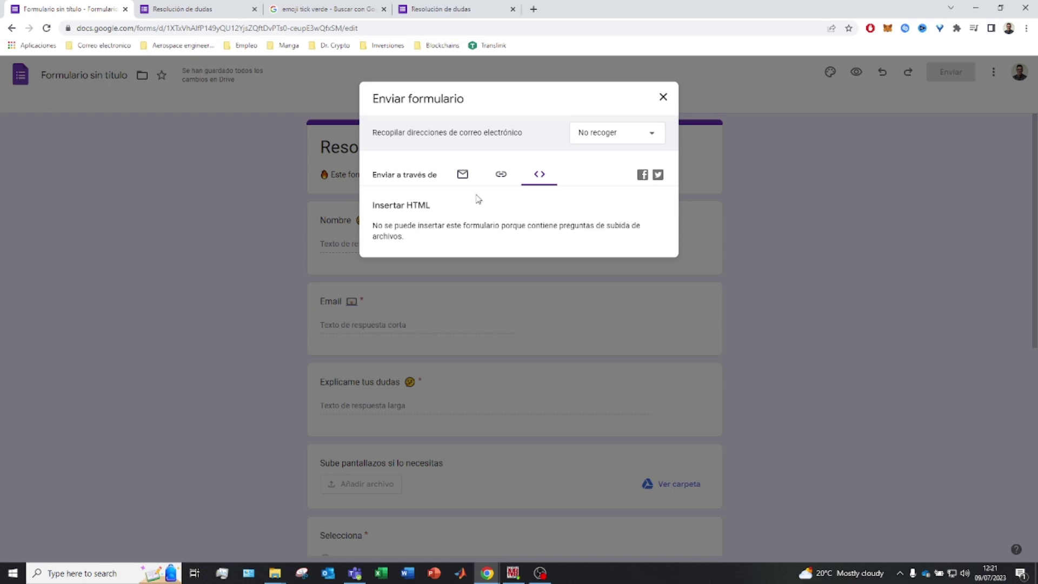
{"action": "left_click", "coordinate": [464, 175]}
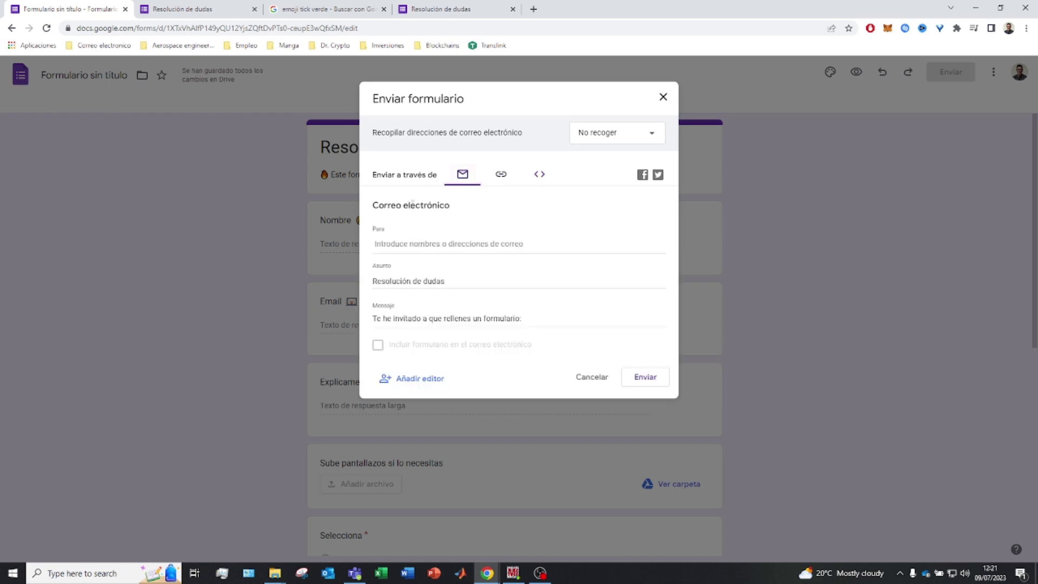